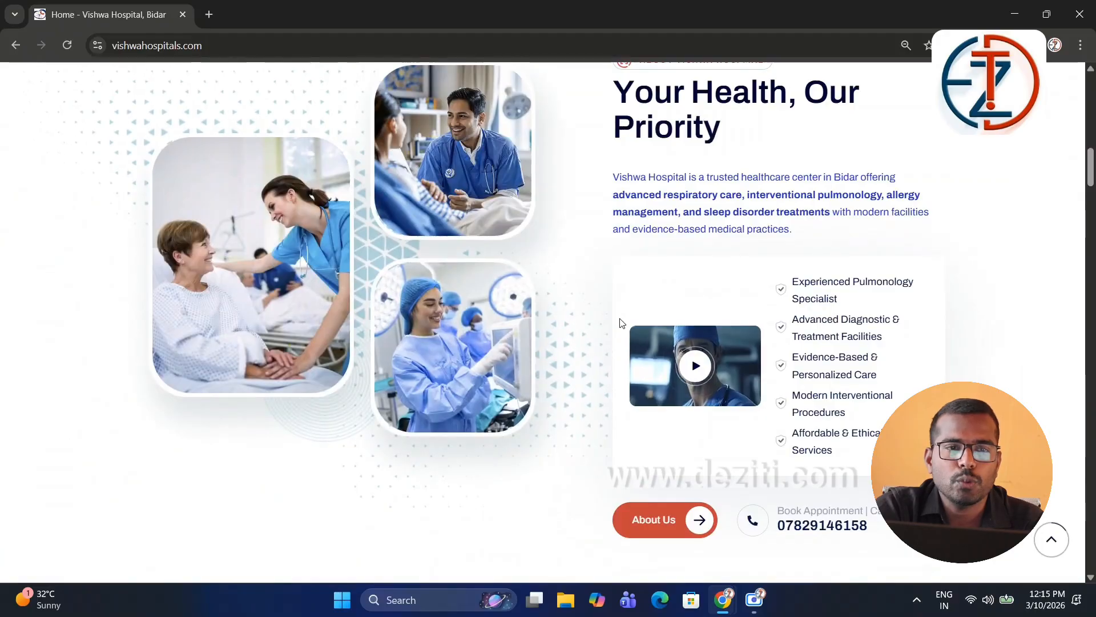
Step: Go to the site's /wp-admin address and log in to the Vishwa Hospital WordPress admin
scroll(620, 319, down, 1)
scroll(620, 322, down, 8)
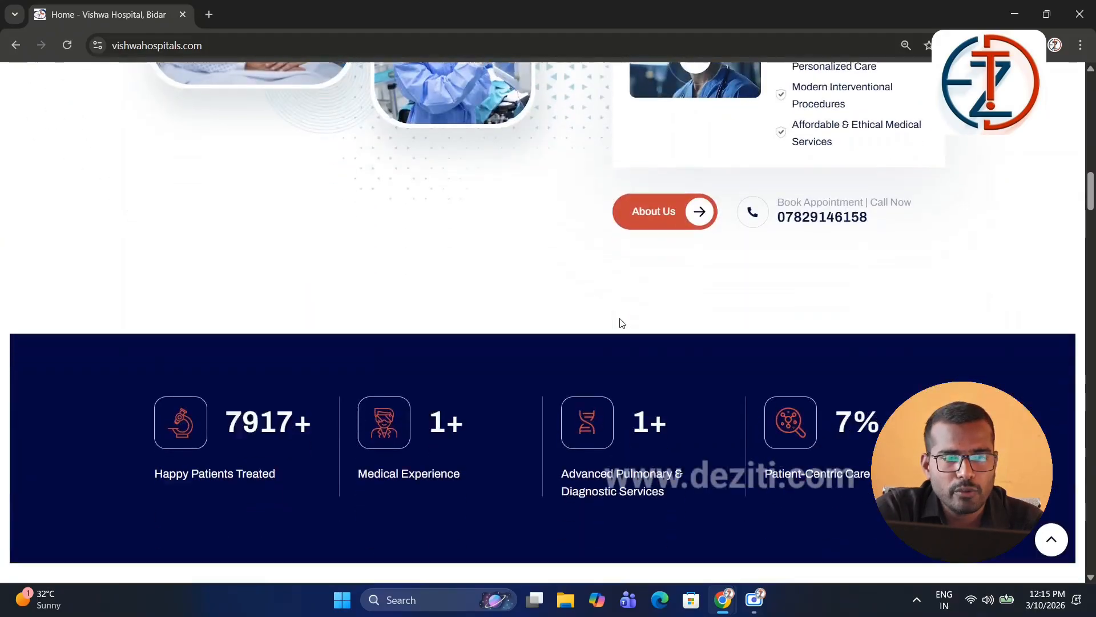
scroll(621, 323, up, 15)
scroll(622, 324, up, 6)
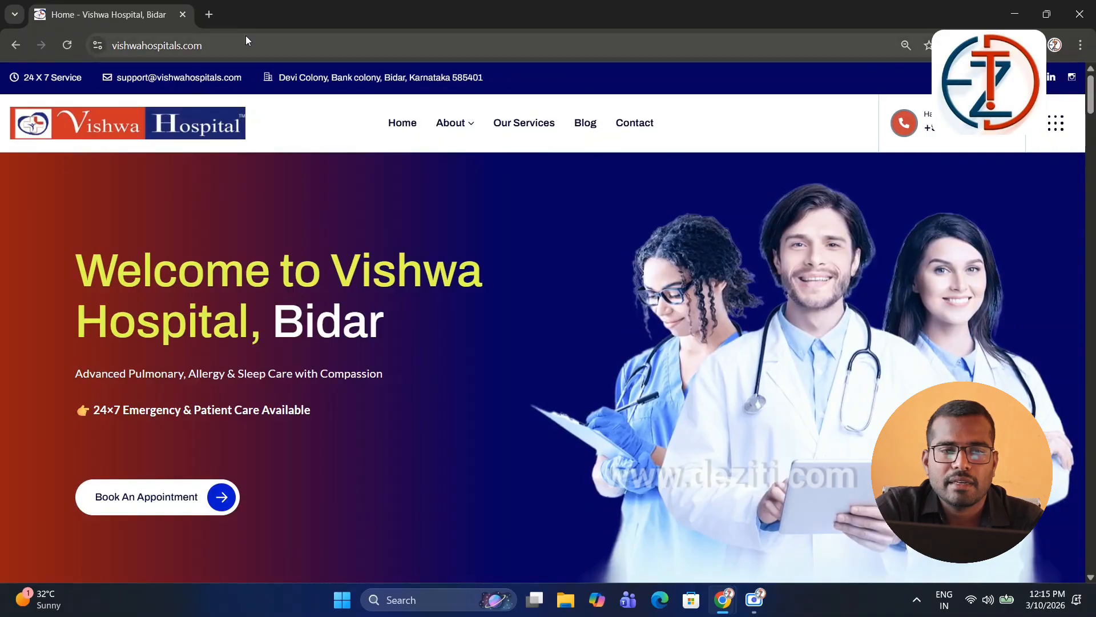
click(259, 42)
click(259, 42)
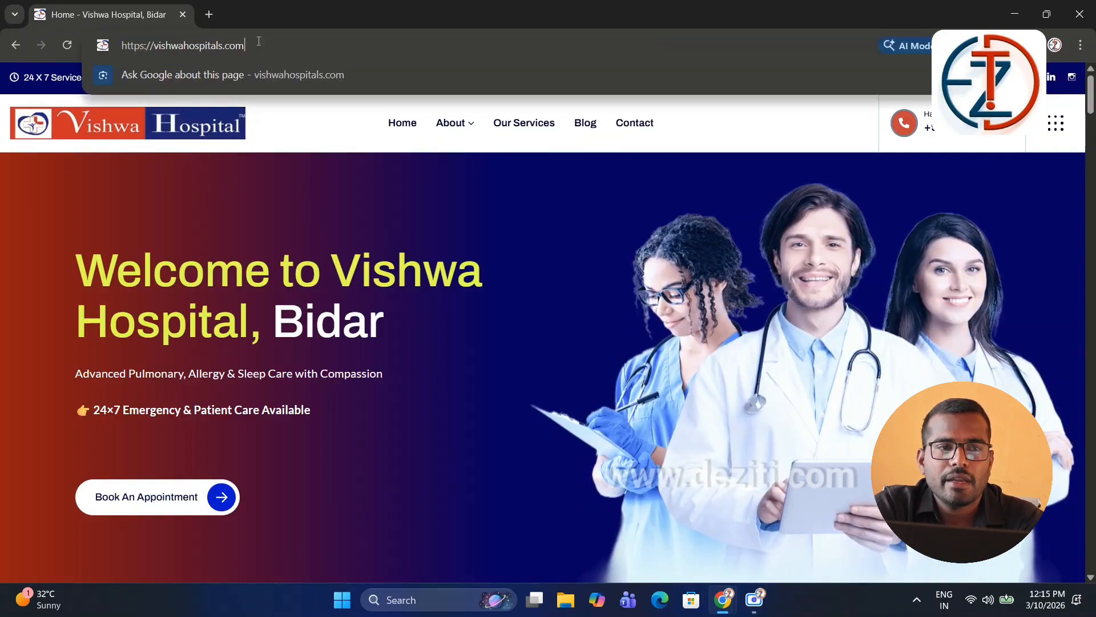
text(/wp-)
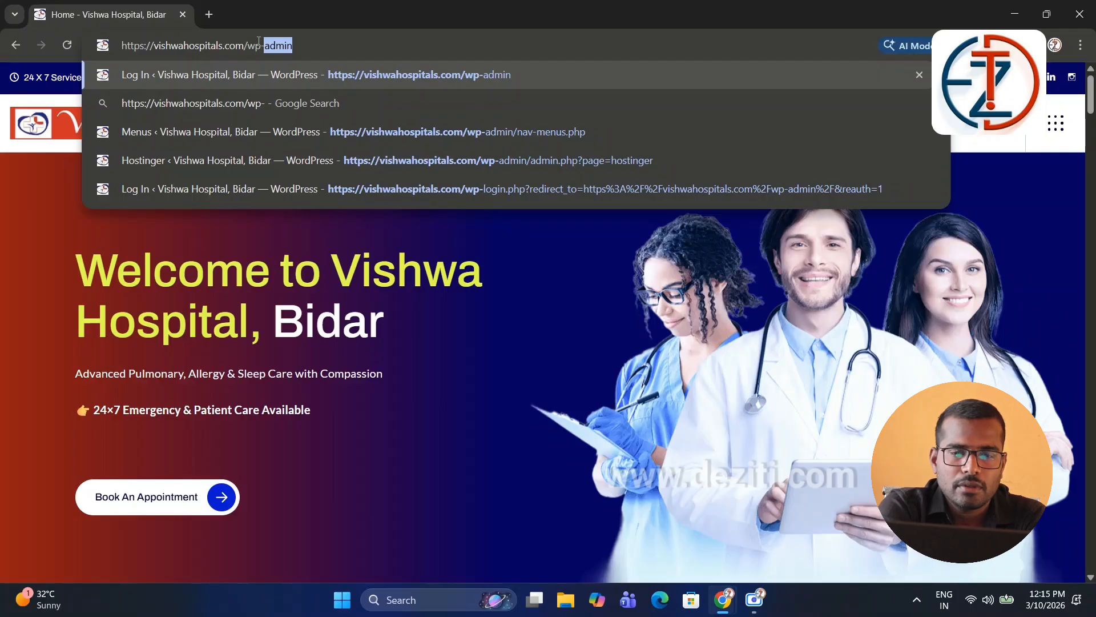
text(admin)
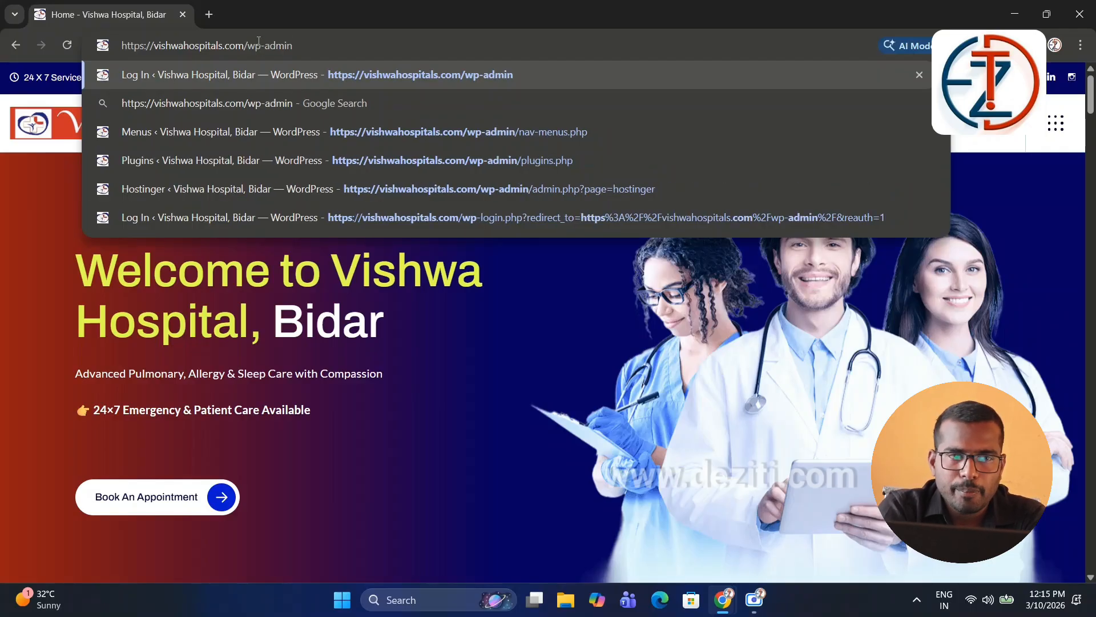
key(Return)
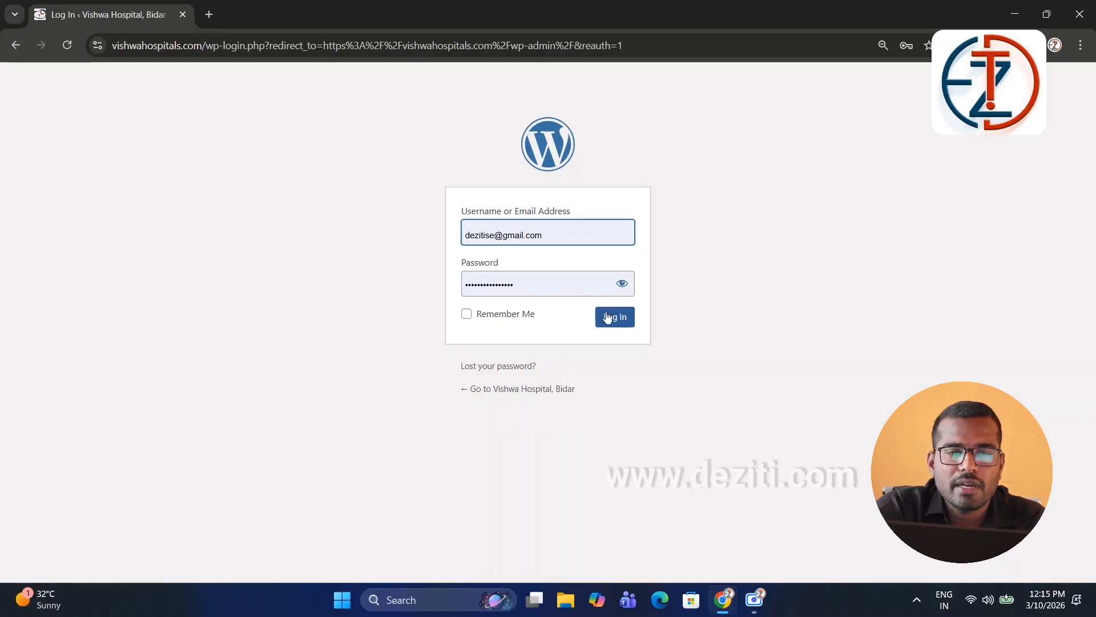
click(607, 316)
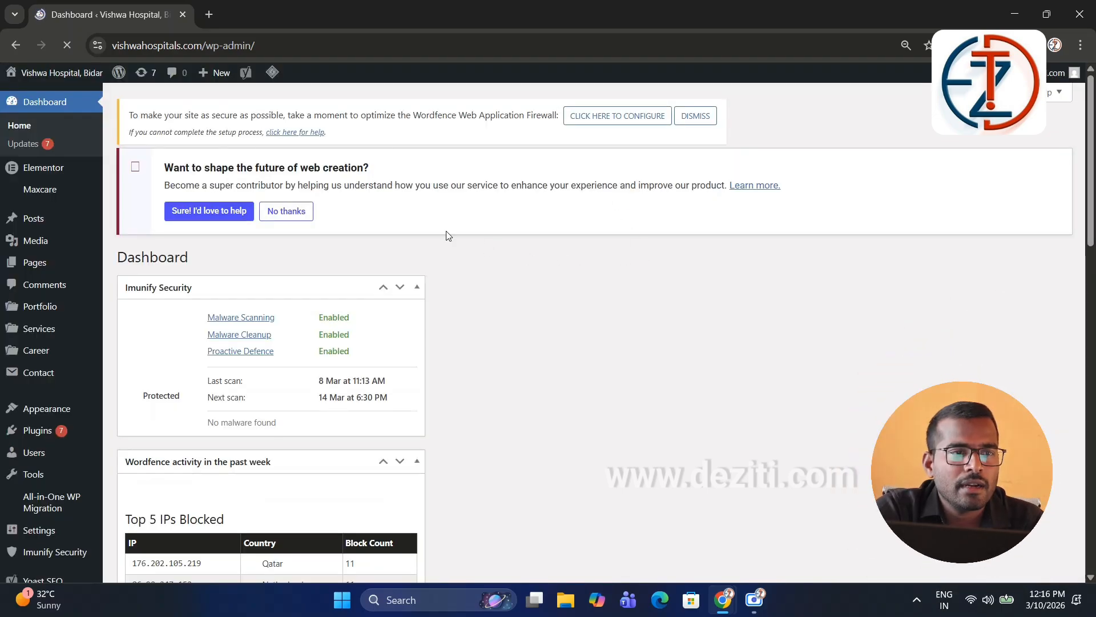
Step: Open Plugins from the admin sidebar menu
scroll(34, 211, down, 2)
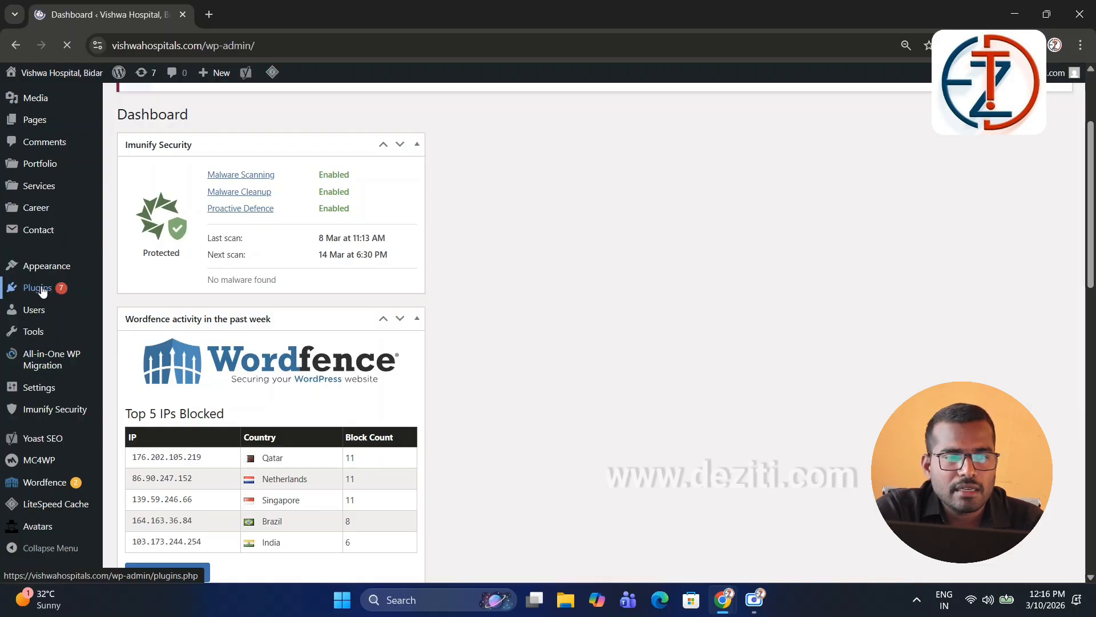
mouse_move(42, 290)
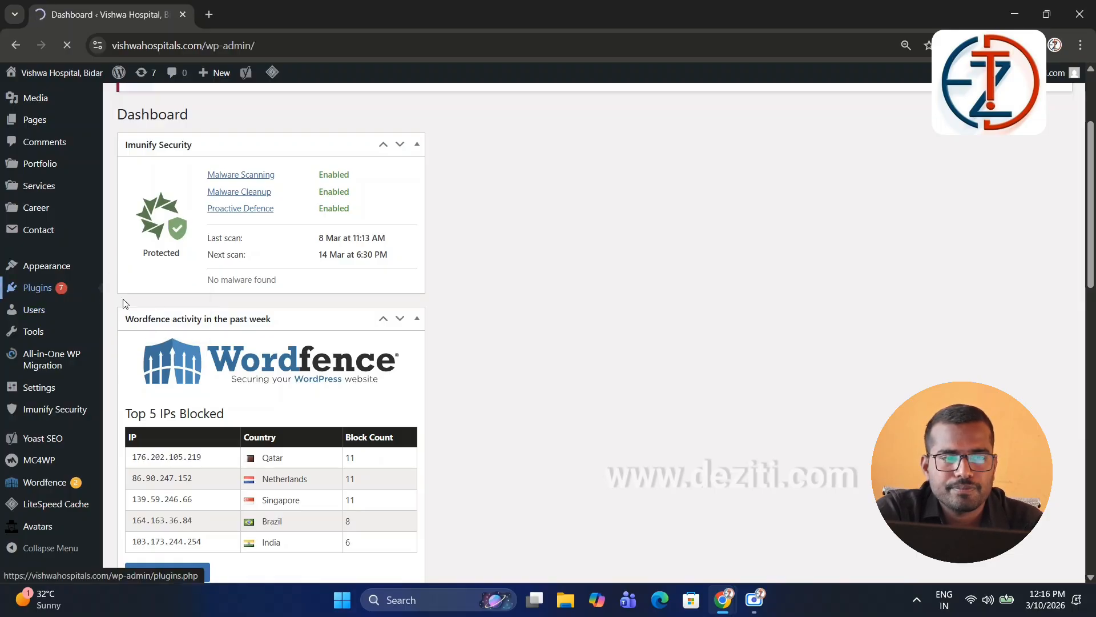
click(50, 291)
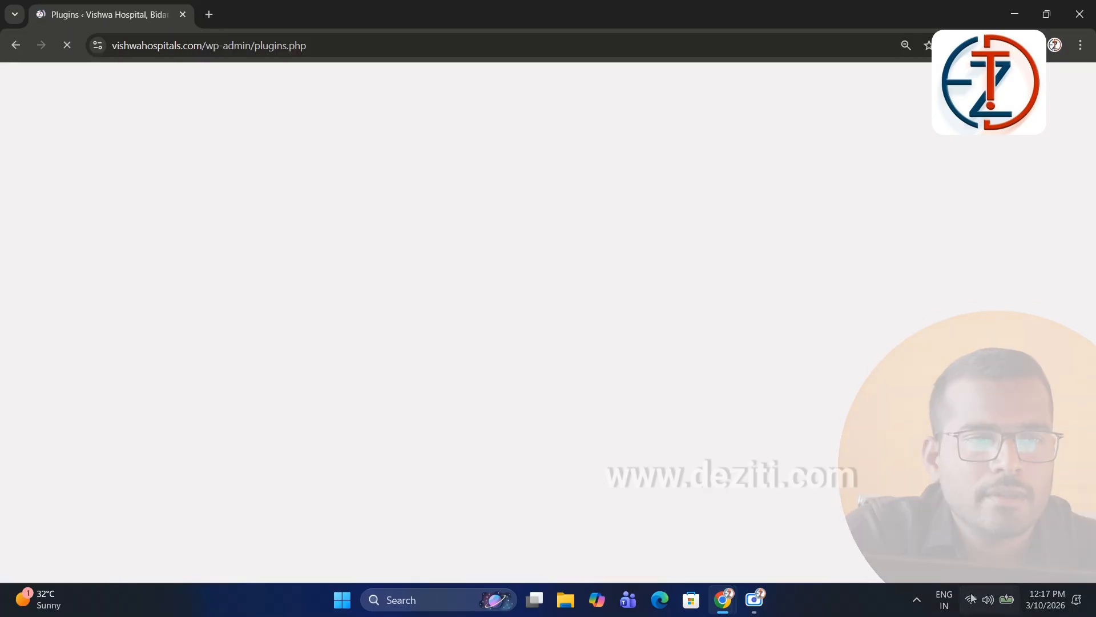
Step: Go to the Add Plugins page to browse the plugin directory
click(989, 600)
click(566, 393)
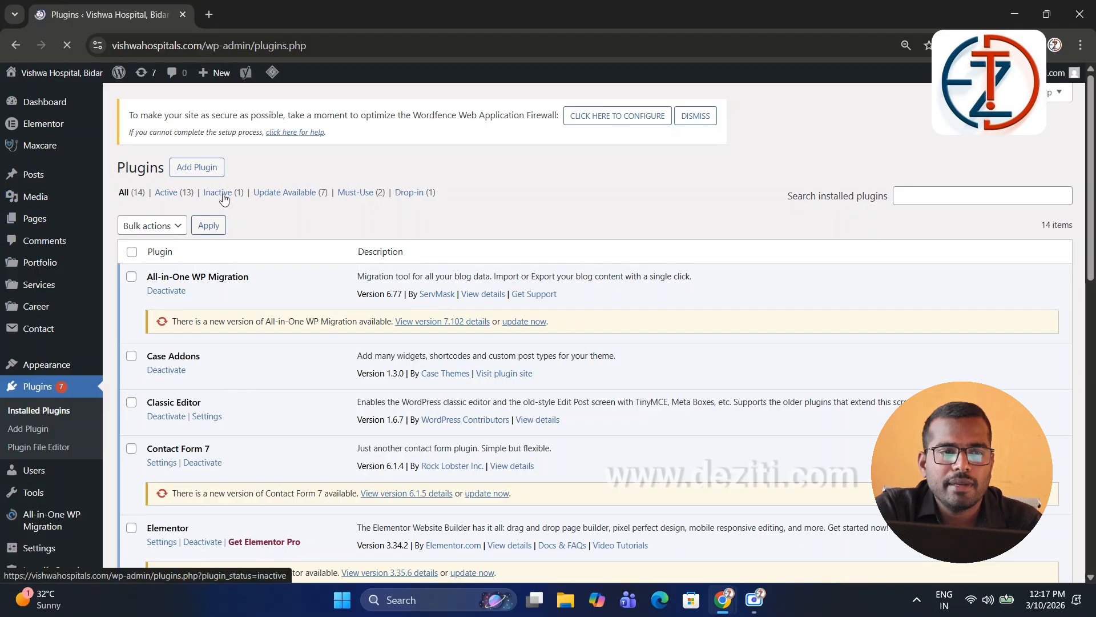
click(201, 167)
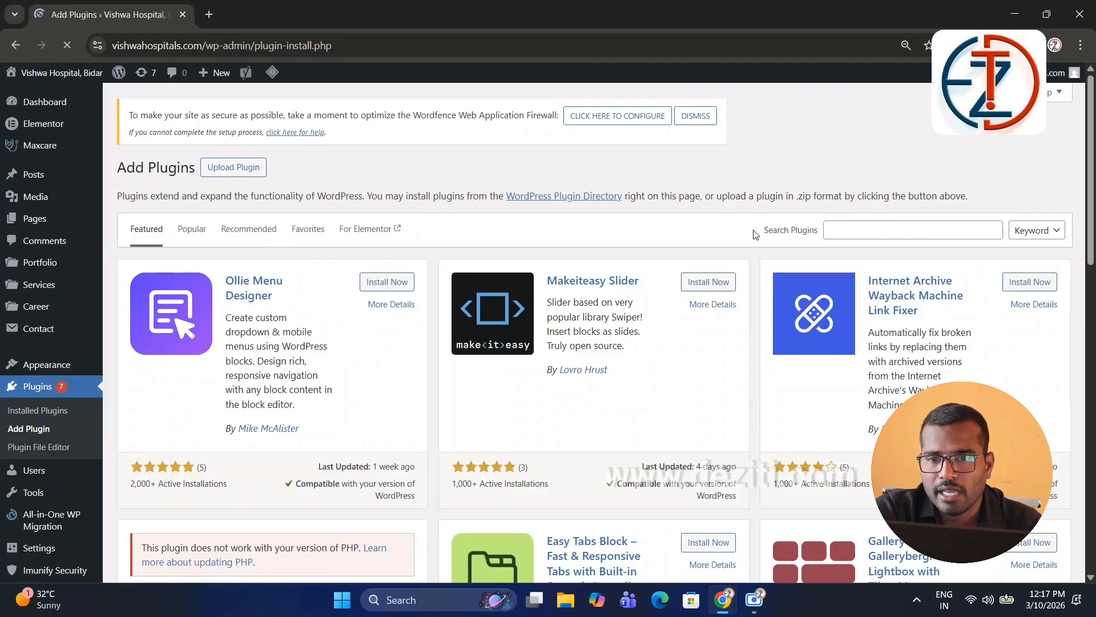
drag(755, 234, 814, 237)
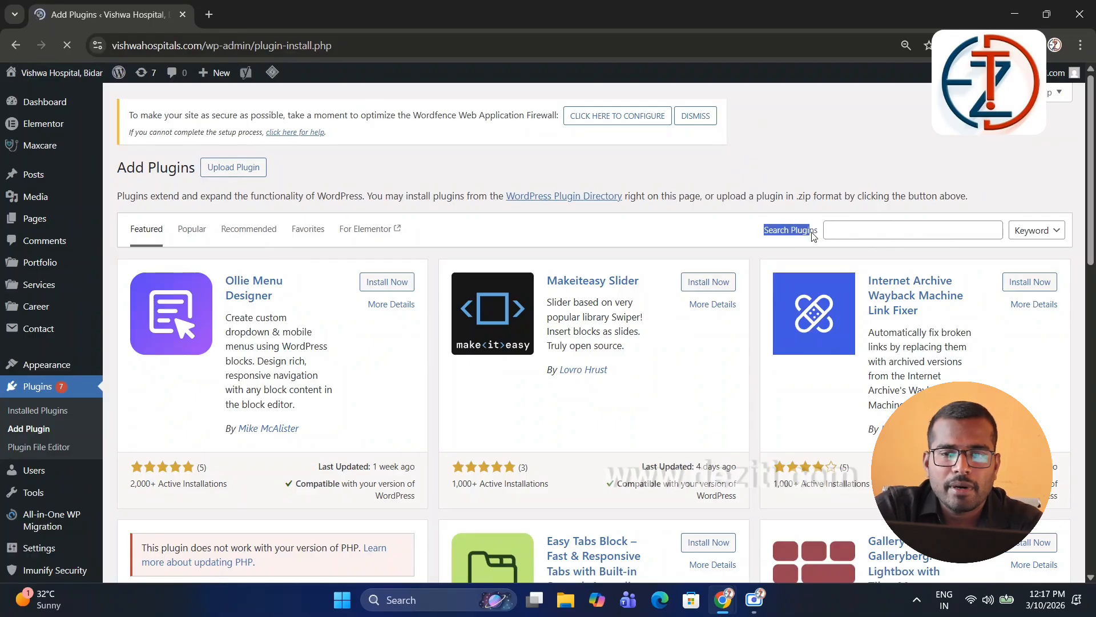
Step: Search the directory for 'chaty', then install and activate the Chaty plugin
click(843, 234)
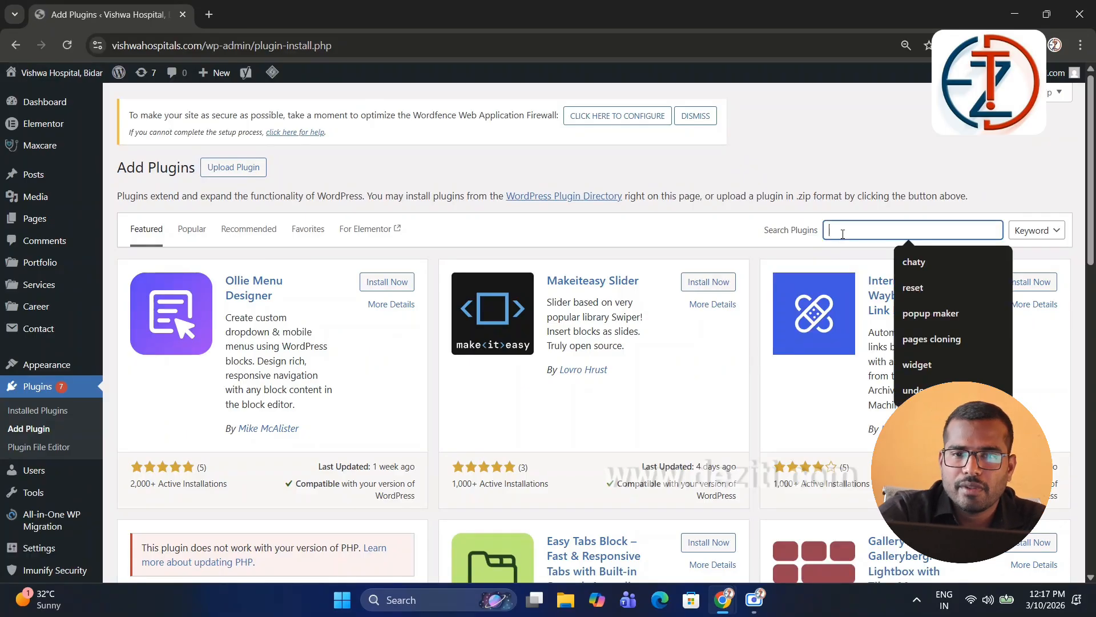
text(c)
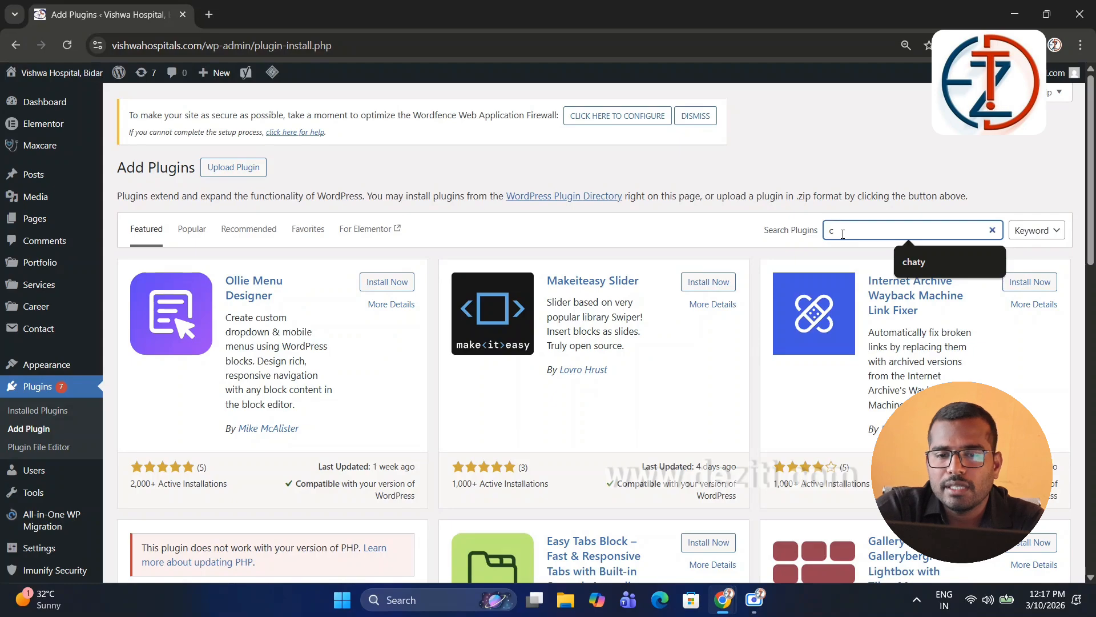
text(haty)
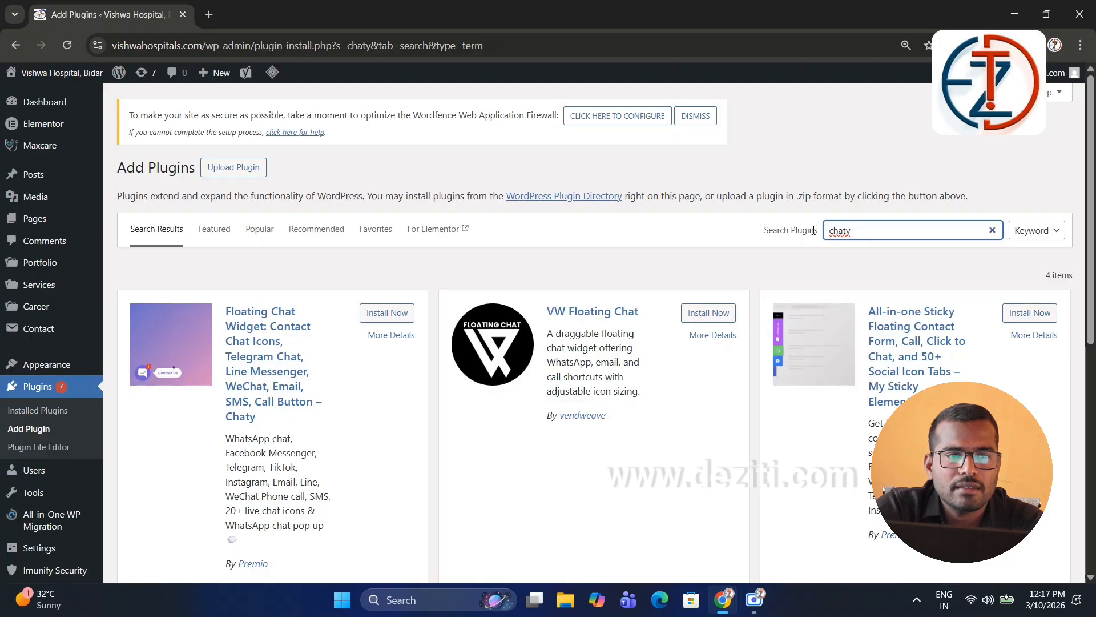
scroll(228, 400, down, 3)
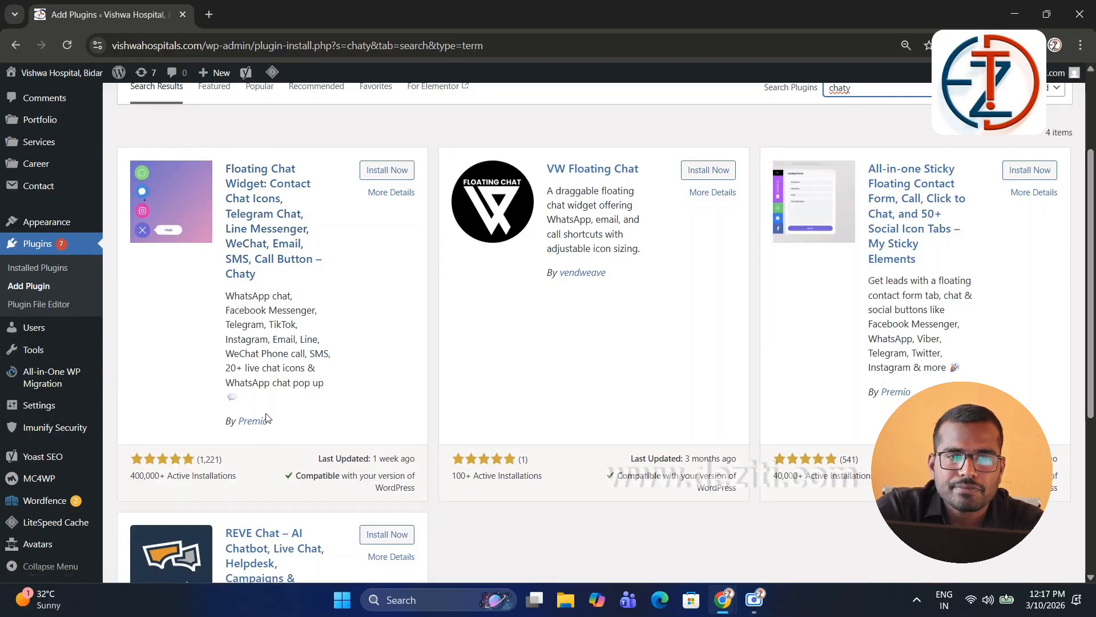
click(387, 172)
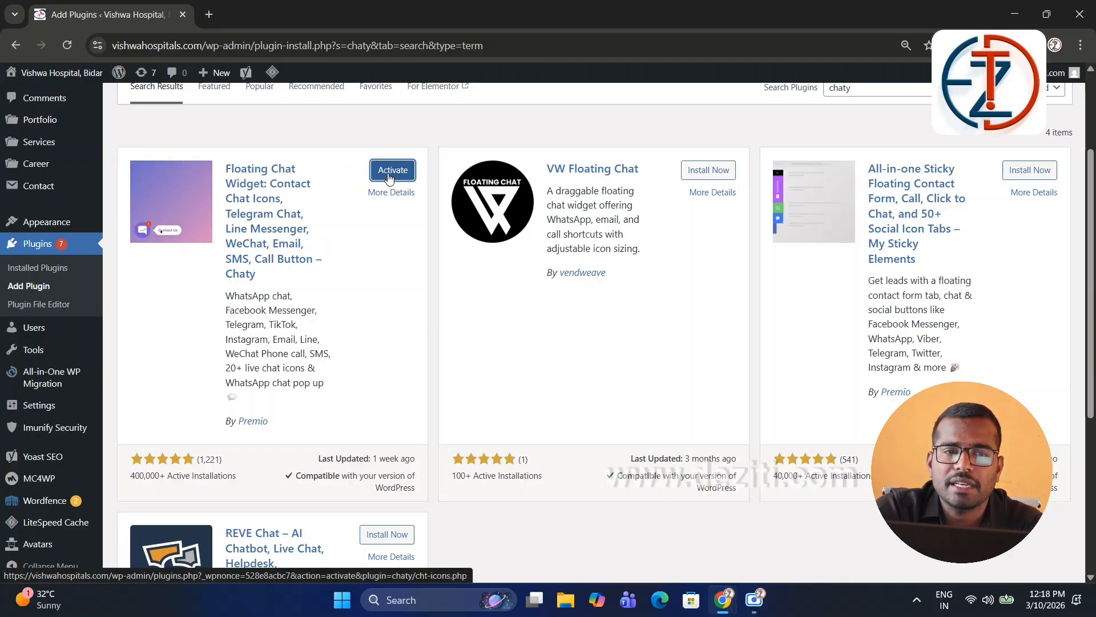
click(391, 171)
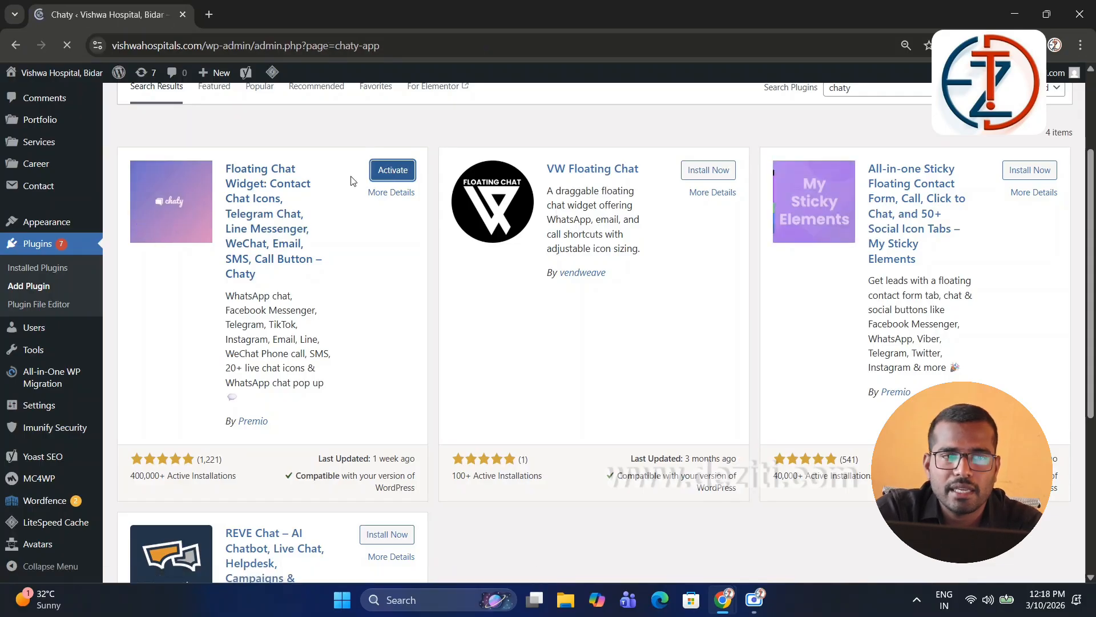
Step: Create a new Chaty widget and look over its available channels
click(592, 422)
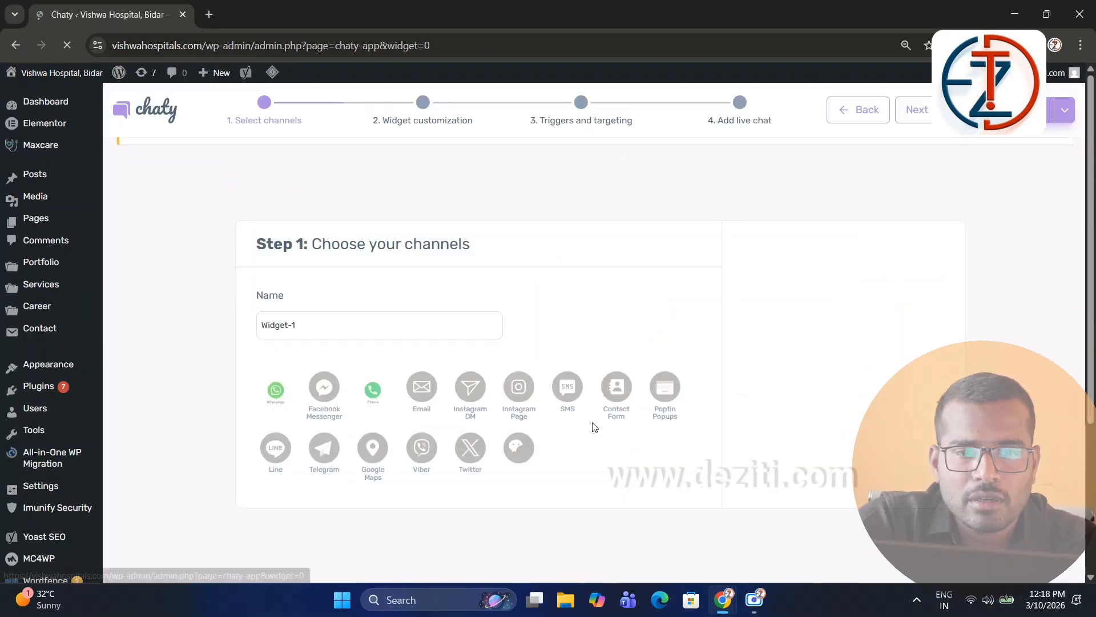
scroll(343, 354, down, 1)
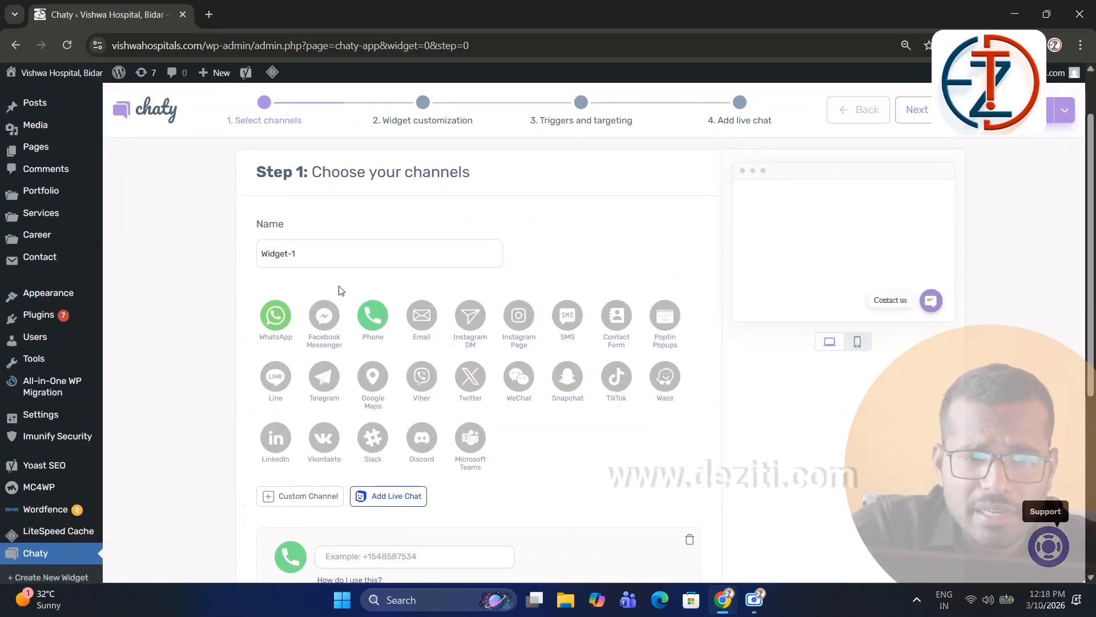
scroll(239, 255, down, 1)
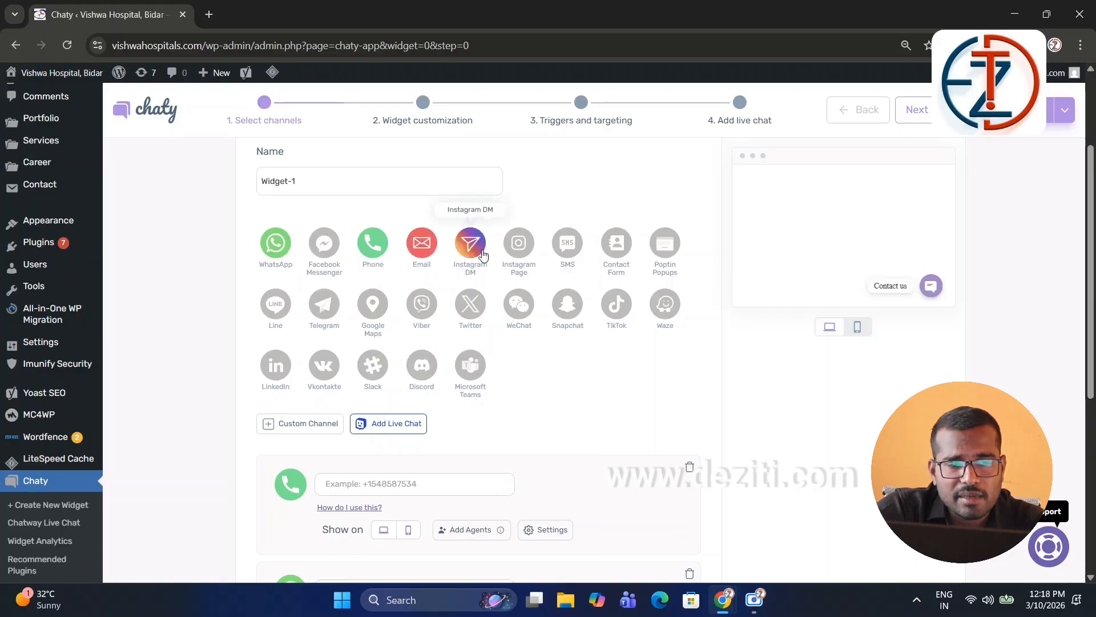
scroll(454, 263, down, 6)
scroll(448, 267, up, 5)
scroll(449, 268, up, 2)
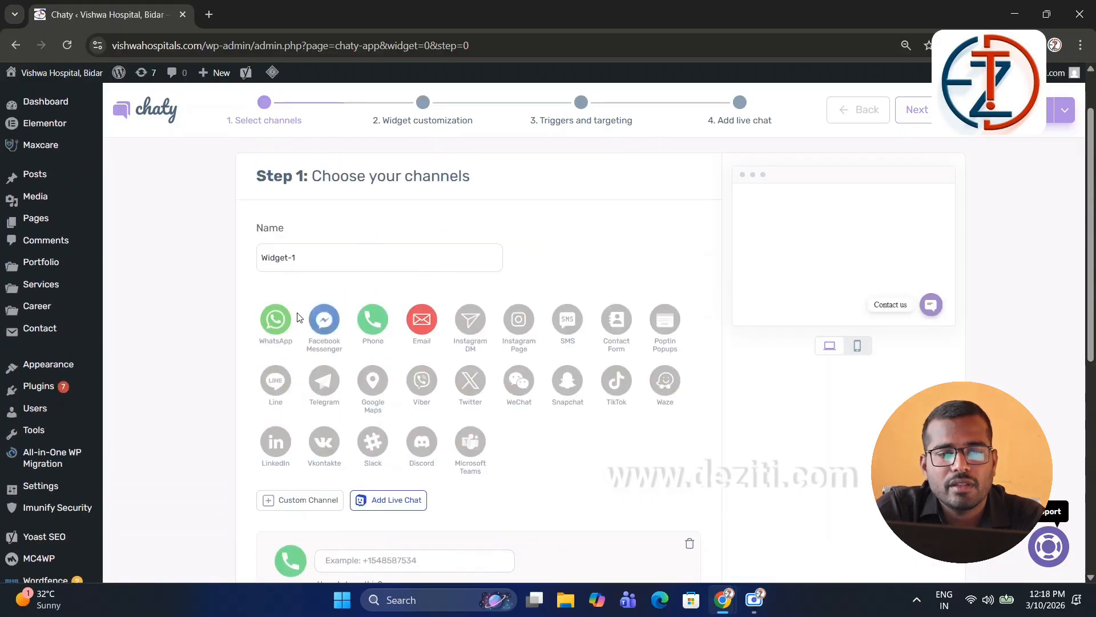
Step: Add Facebook Messenger, Instagram DM and Instagram Page as chat channels
click(334, 323)
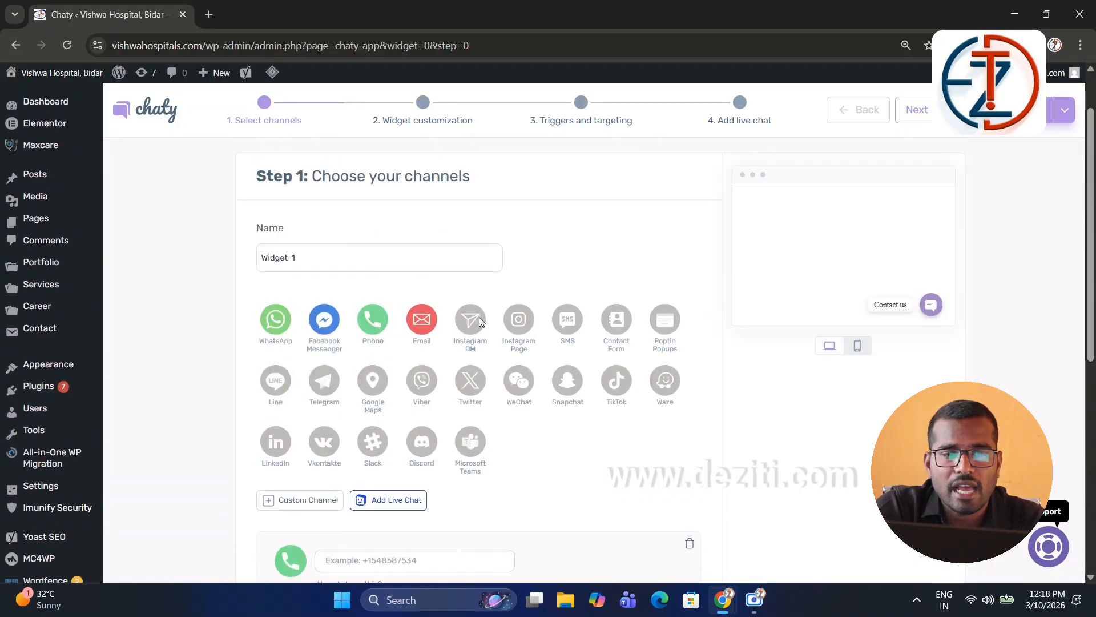
scroll(480, 321, down, 8)
scroll(505, 251, up, 6)
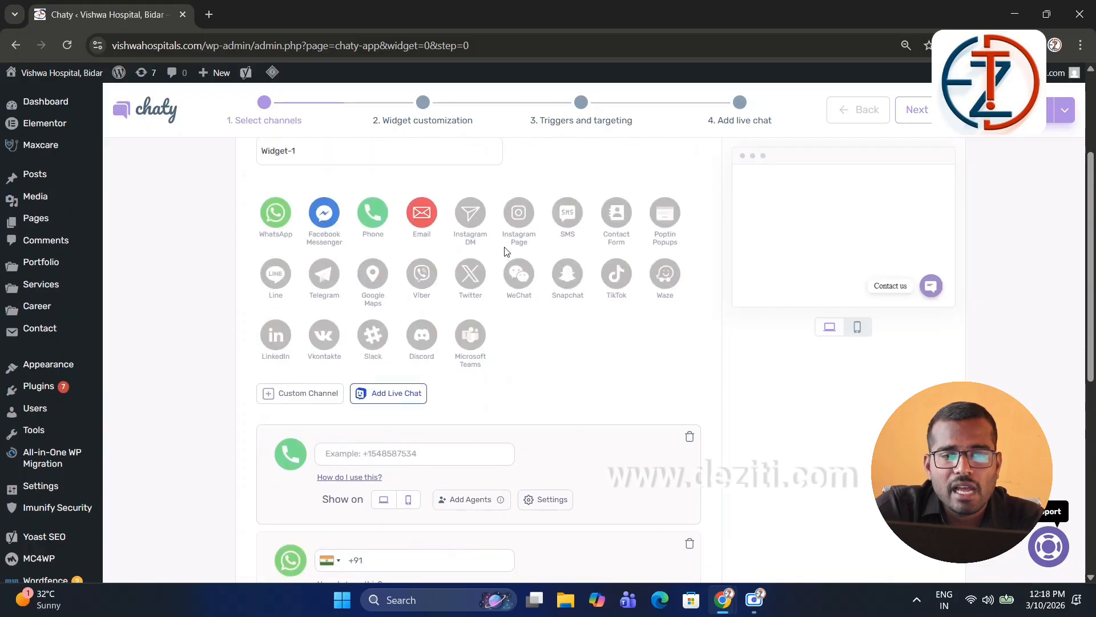
click(470, 212)
scroll(517, 223, down, 8)
scroll(558, 253, up, 4)
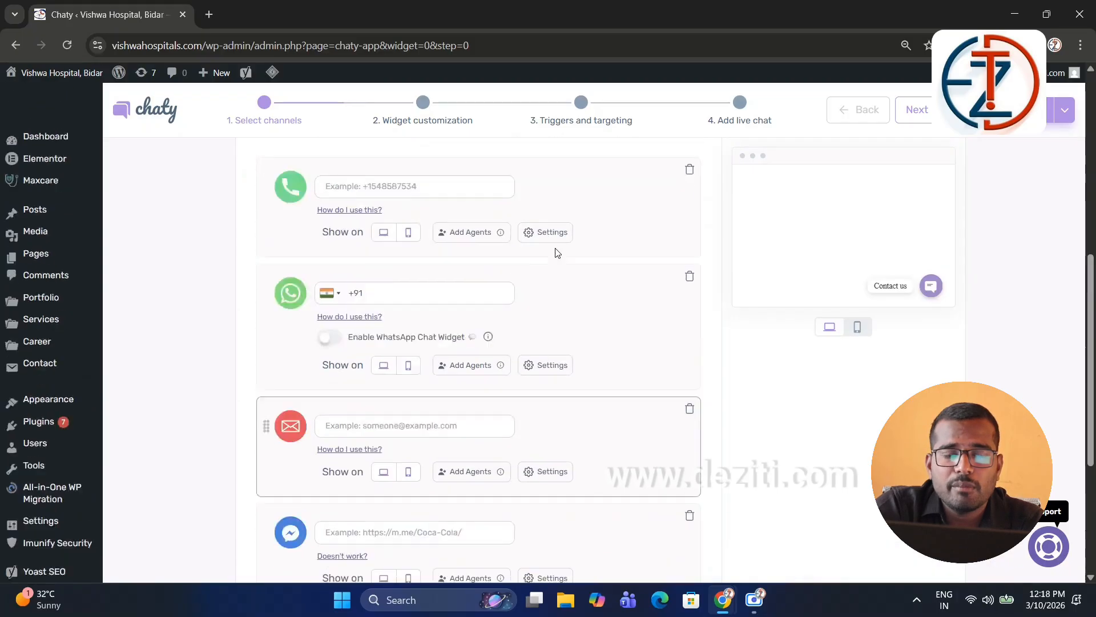
scroll(557, 253, up, 5)
click(519, 262)
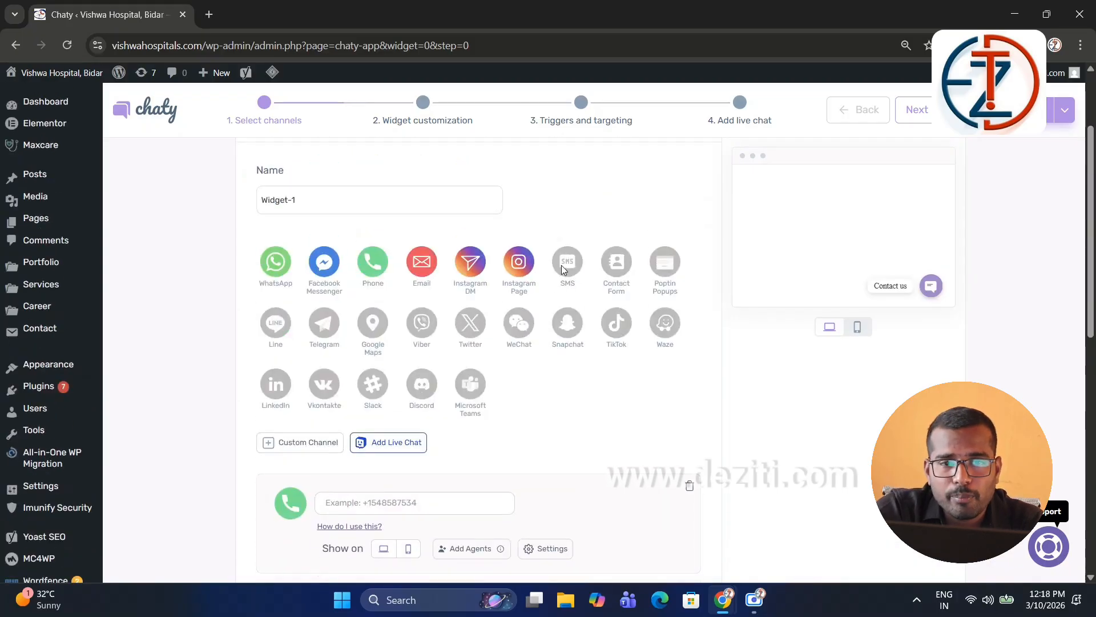
scroll(567, 269, down, 8)
scroll(584, 283, up, 7)
Step: Add SMS and Contact Form channels and review their setting cards
click(569, 244)
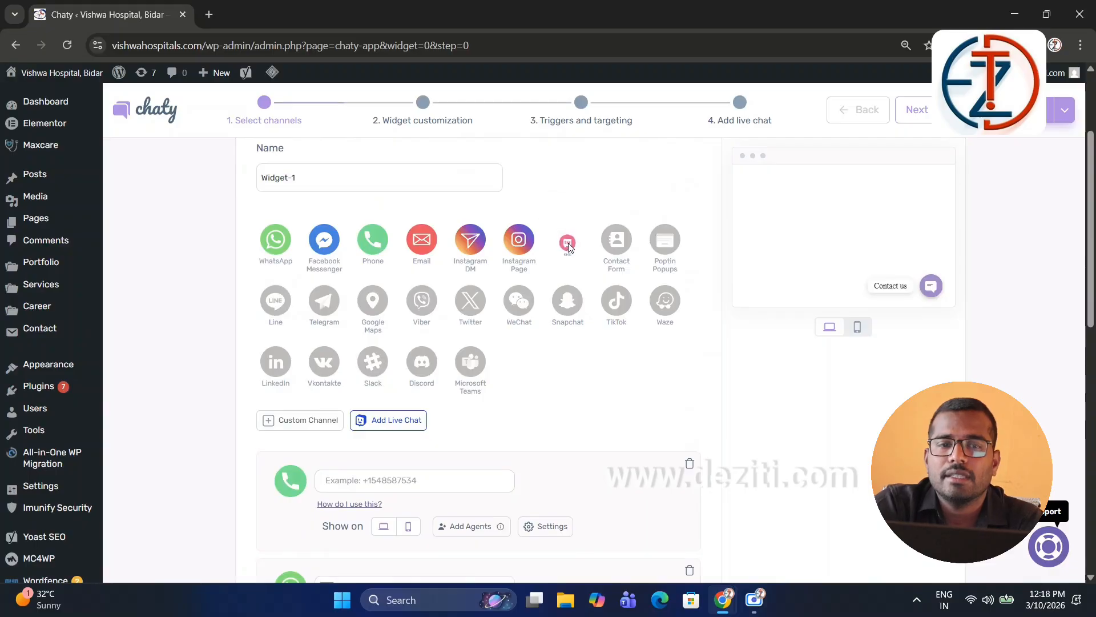
scroll(610, 323, down, 10)
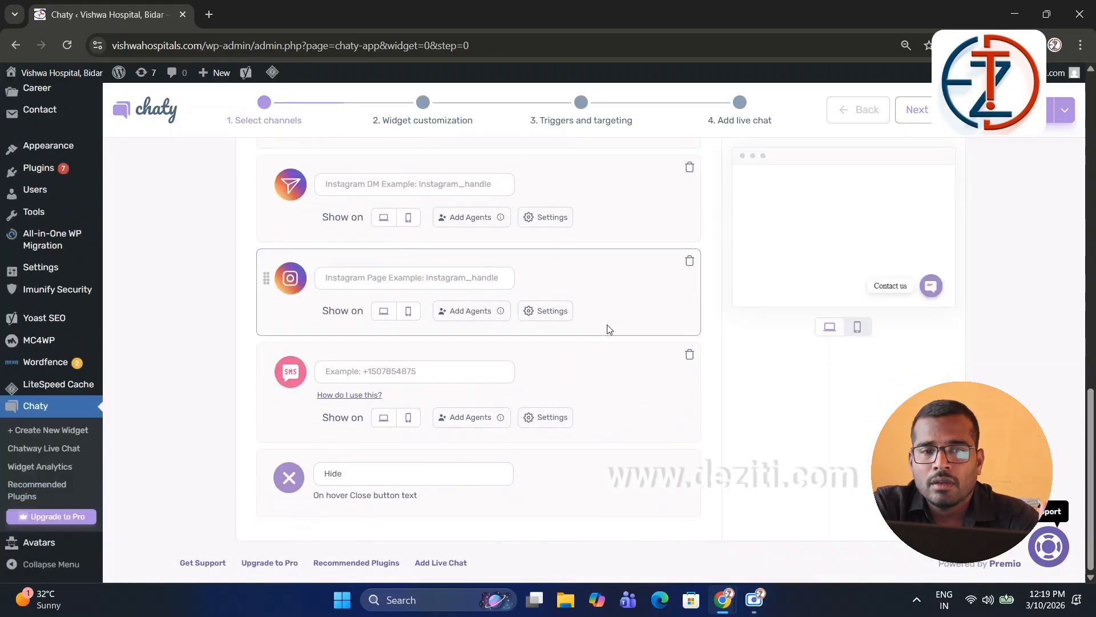
scroll(607, 329, up, 10)
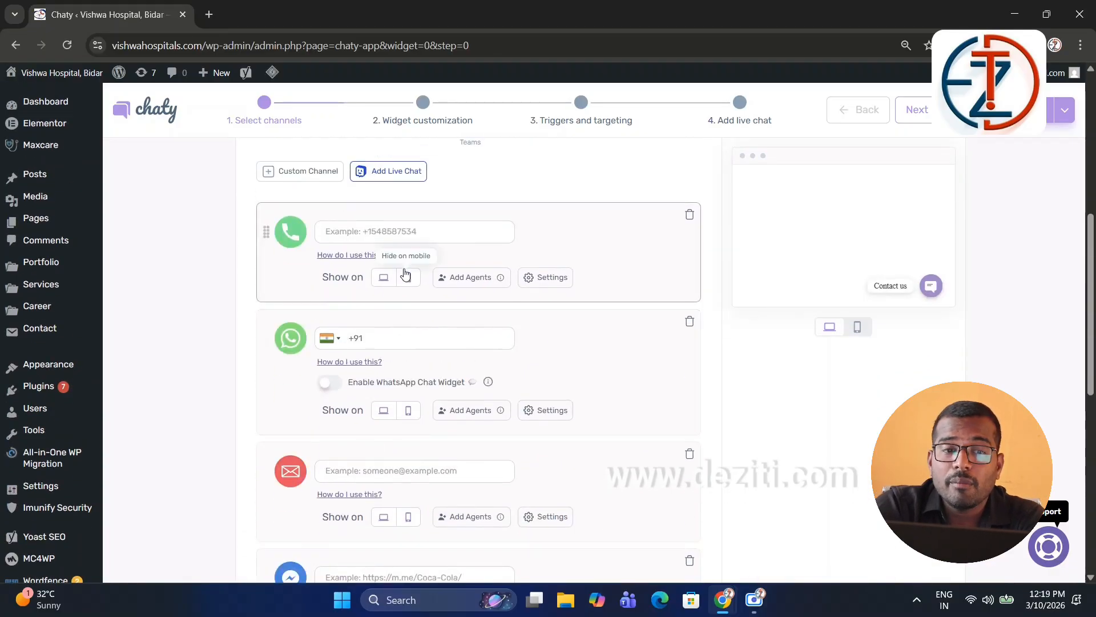
scroll(480, 486, down, 10)
scroll(491, 474, up, 6)
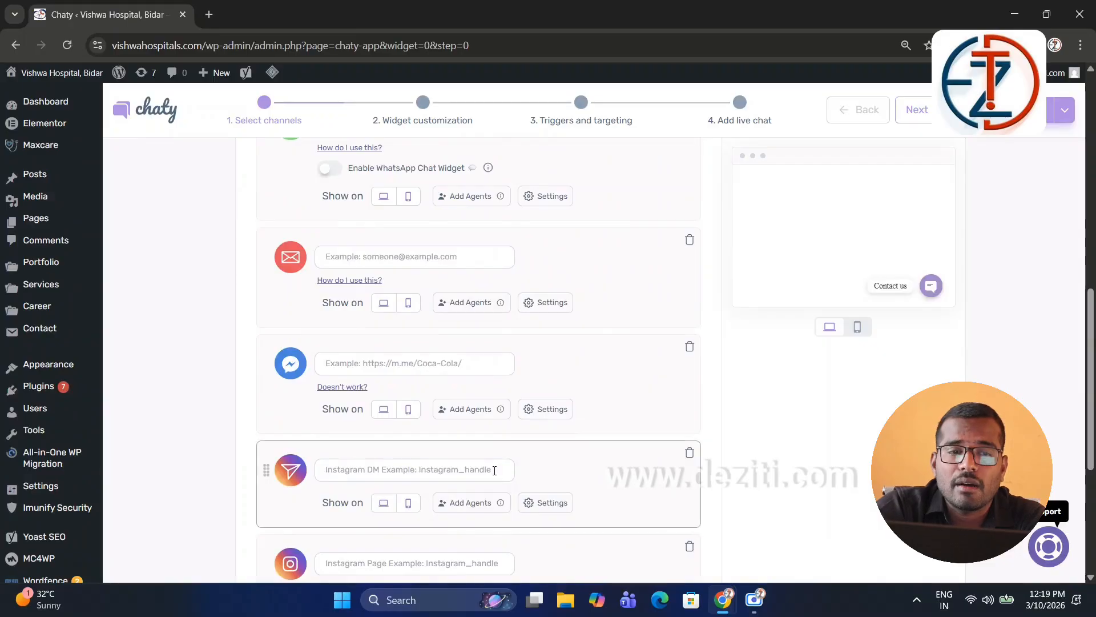
scroll(583, 299, up, 10)
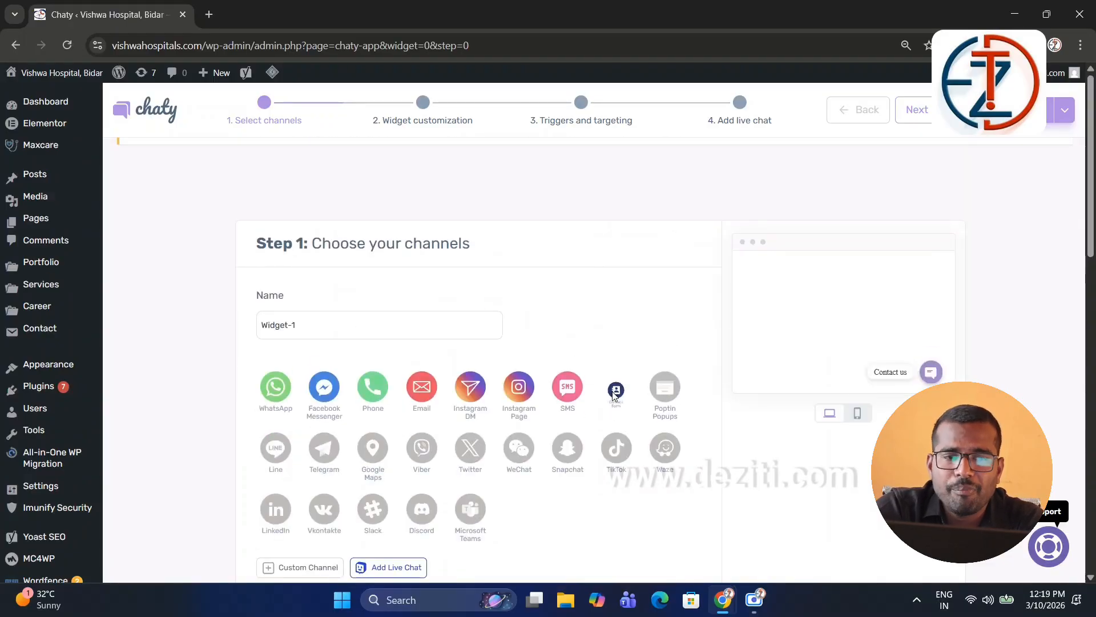
click(615, 392)
scroll(461, 377, down, 15)
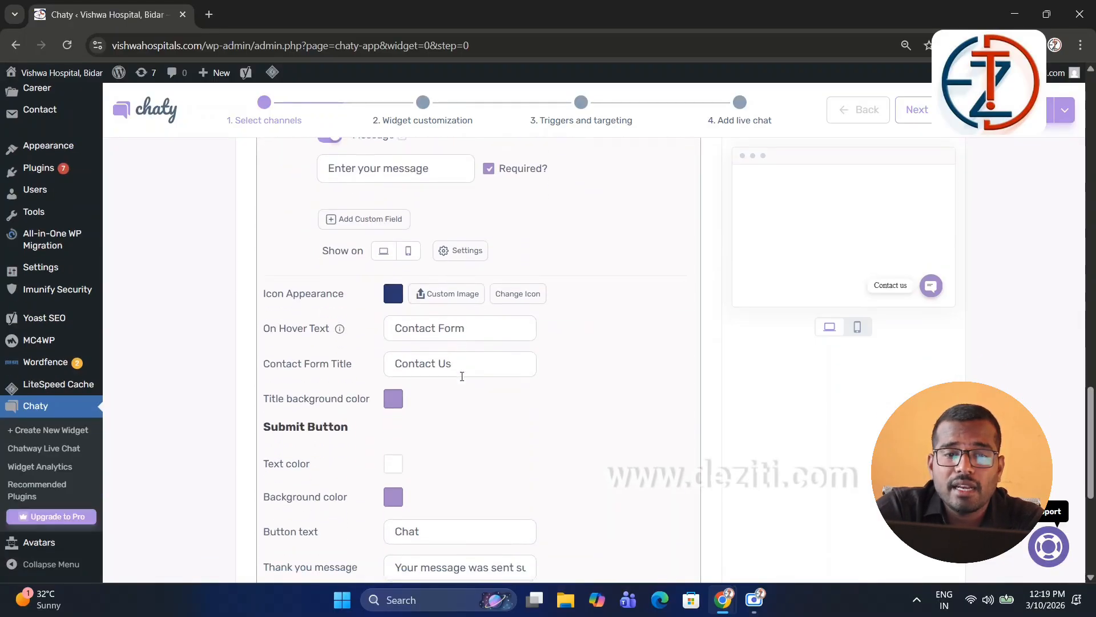
scroll(462, 376, down, 4)
scroll(462, 381, up, 6)
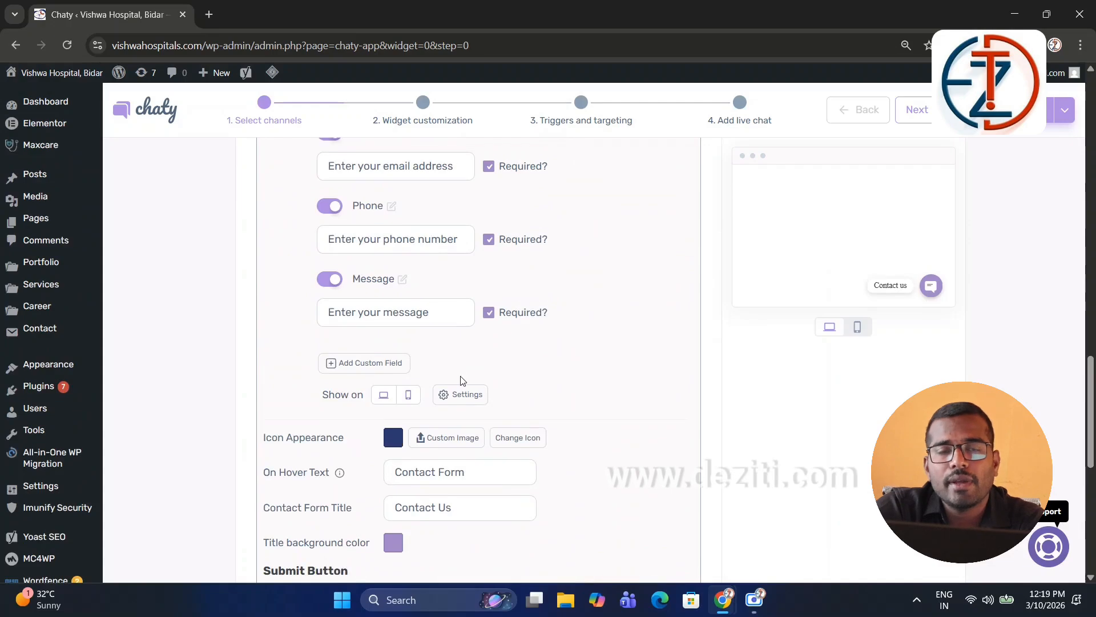
scroll(463, 381, up, 5)
scroll(462, 376, up, 15)
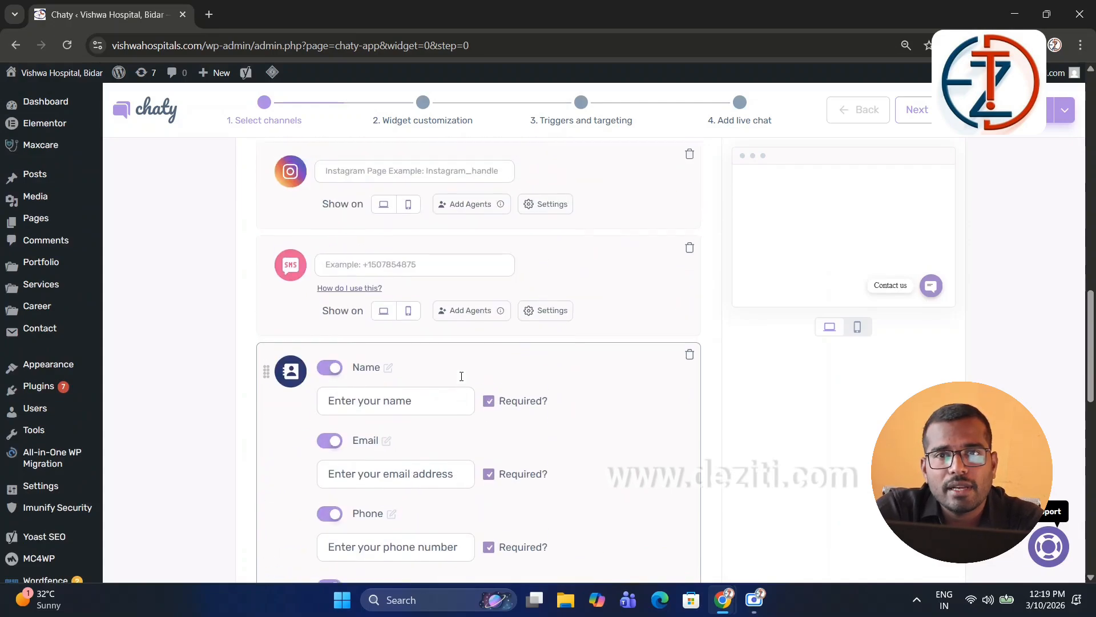
scroll(462, 377, up, 5)
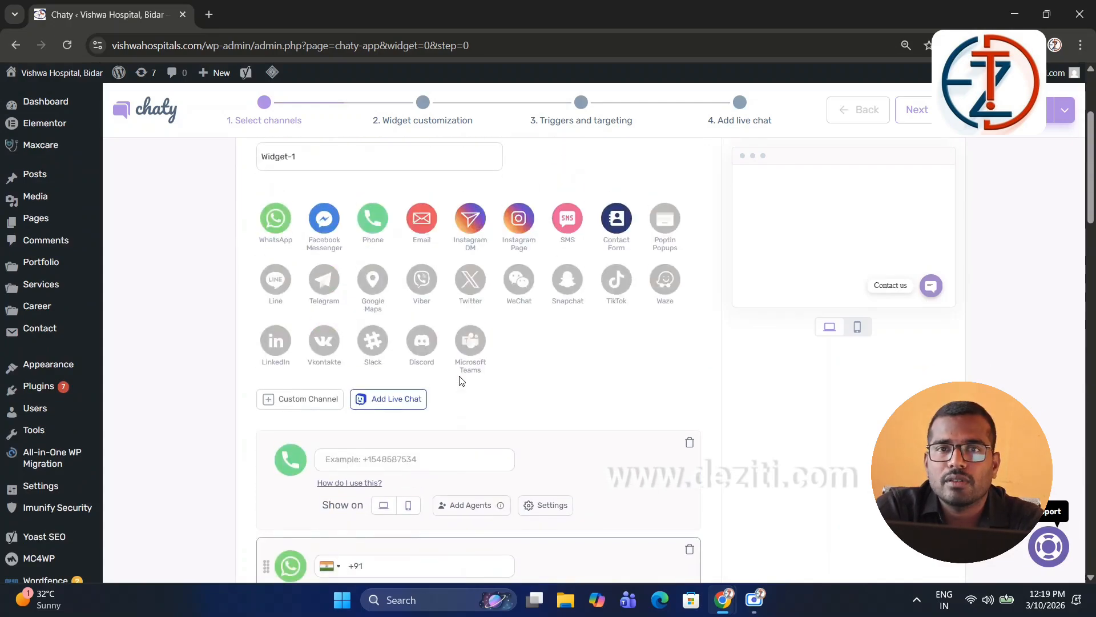
Step: Delete every channel except WhatsApp and enter the WhatsApp phone number after +91
scroll(317, 337, down, 2)
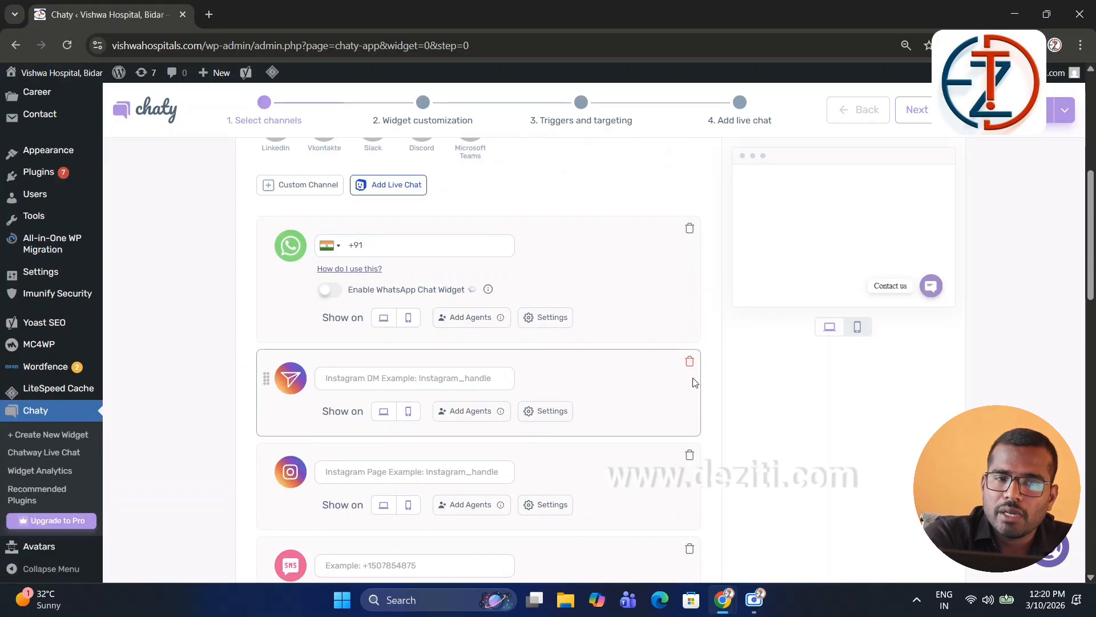
click(689, 362)
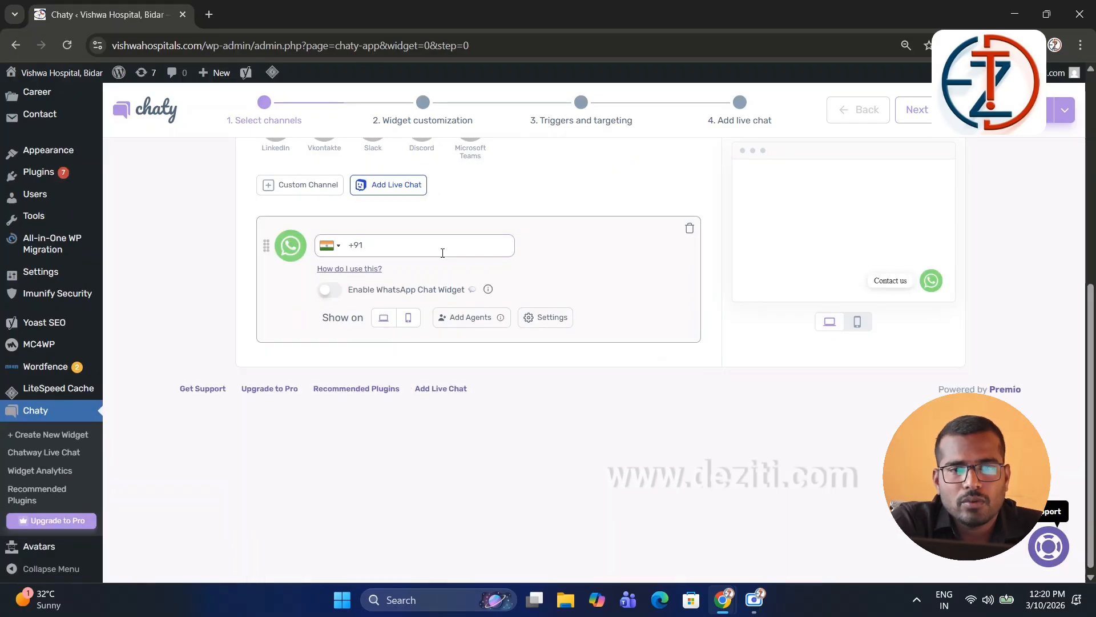
text(84959501)
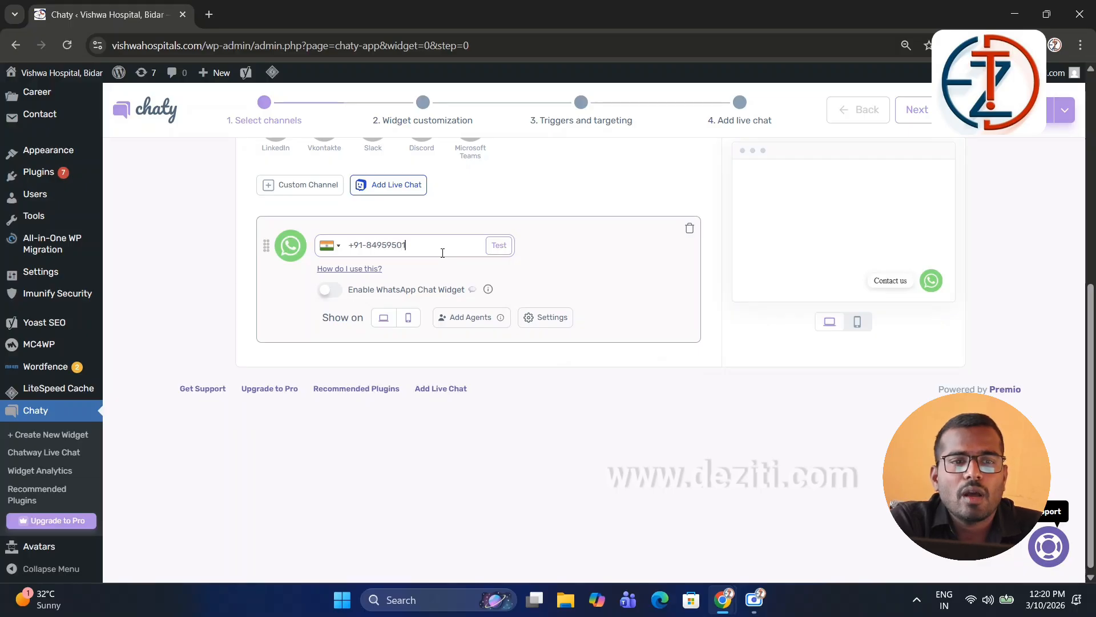
click(423, 119)
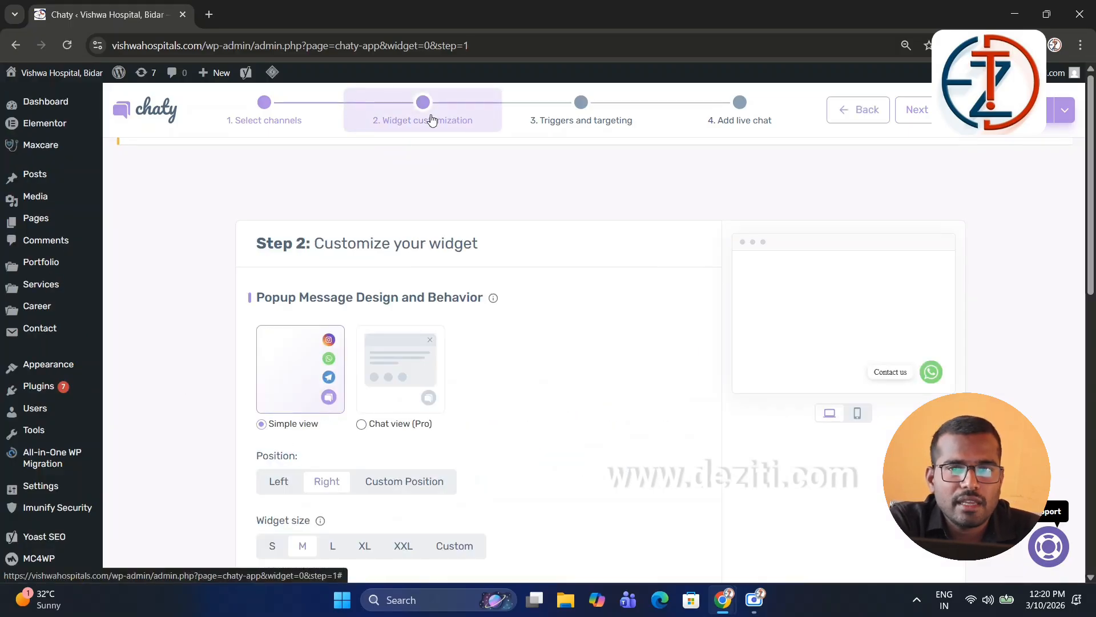
Step: Place the Chaty widget on the left and set its size to L
scroll(431, 217, down, 3)
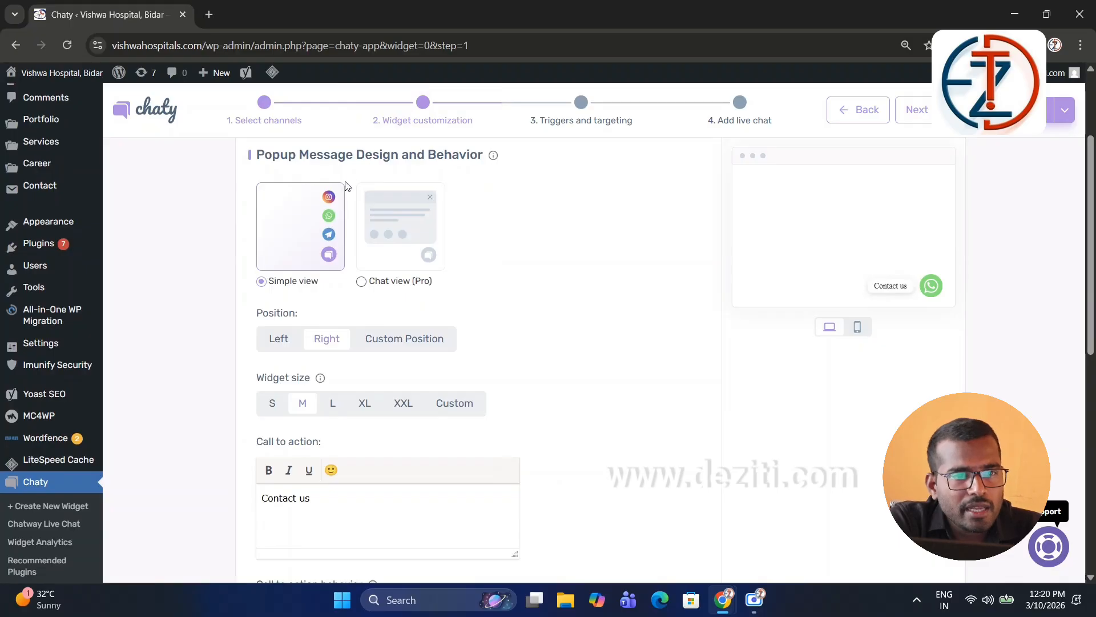
mouse_move(379, 289)
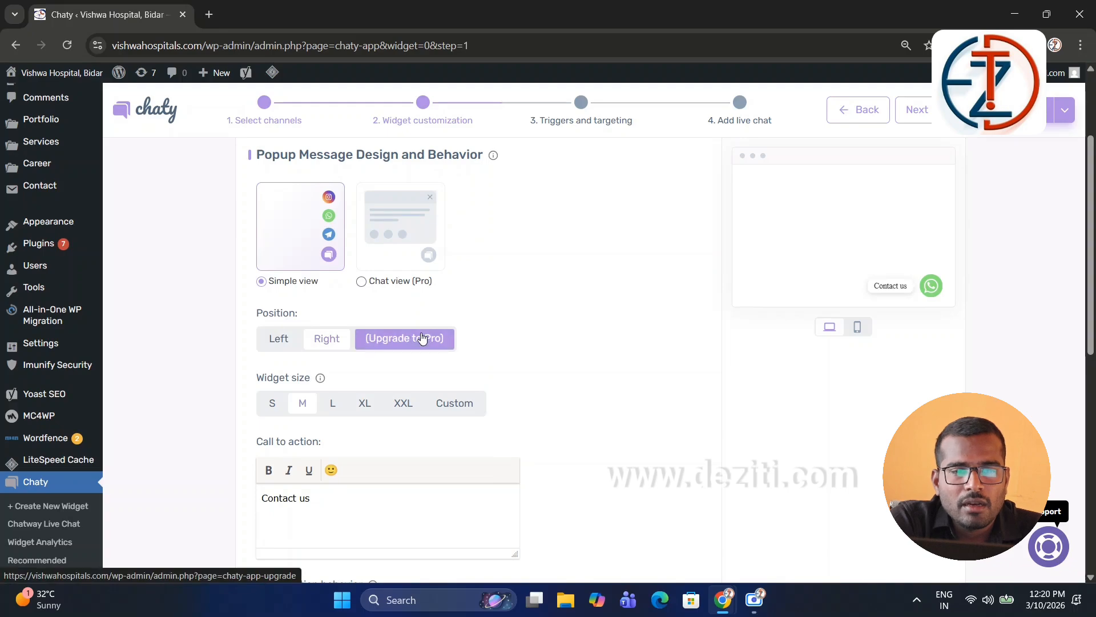
click(282, 341)
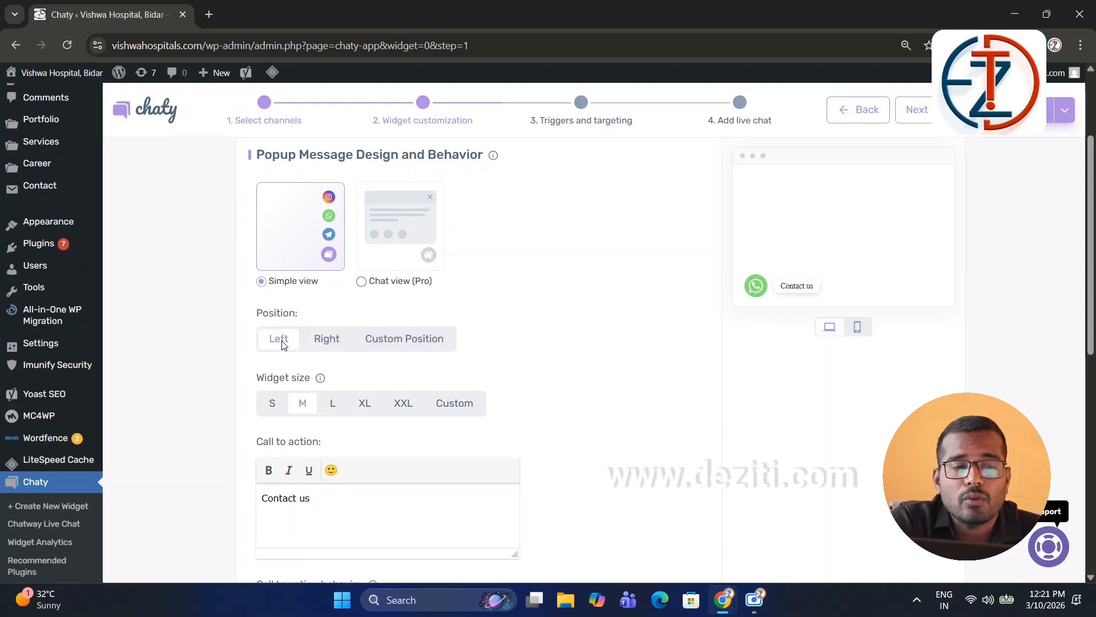
click(327, 345)
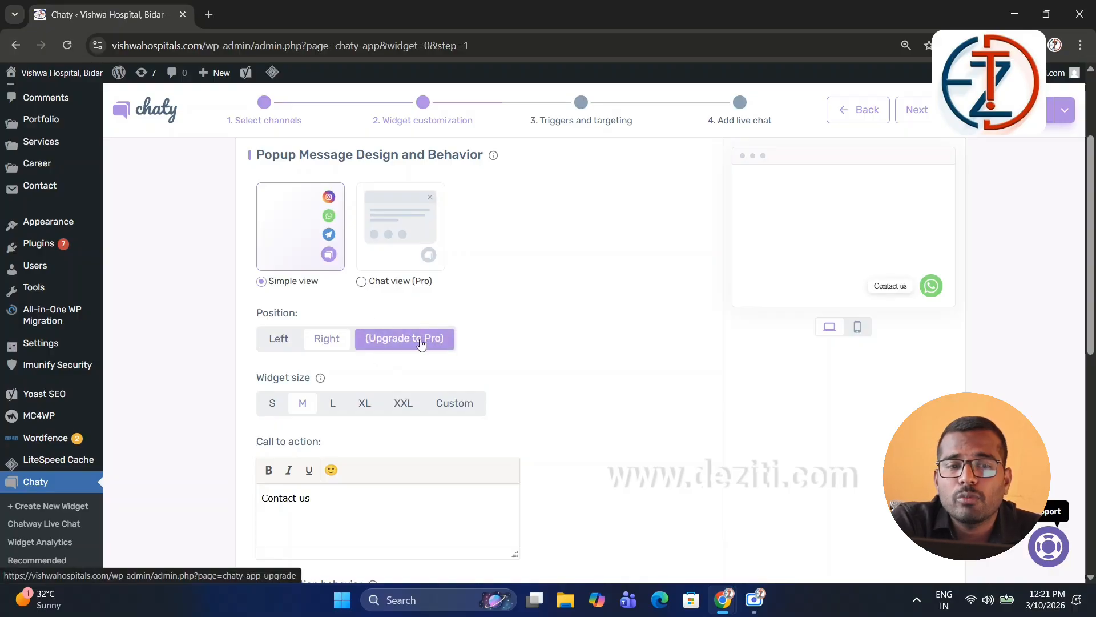
click(273, 341)
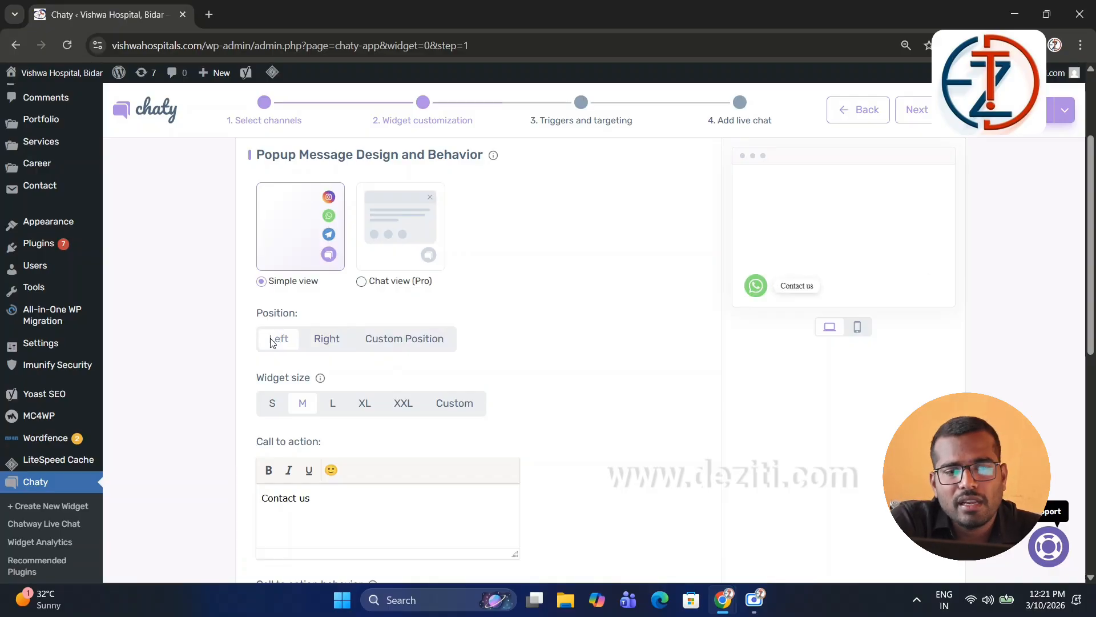
scroll(320, 394, down, 1)
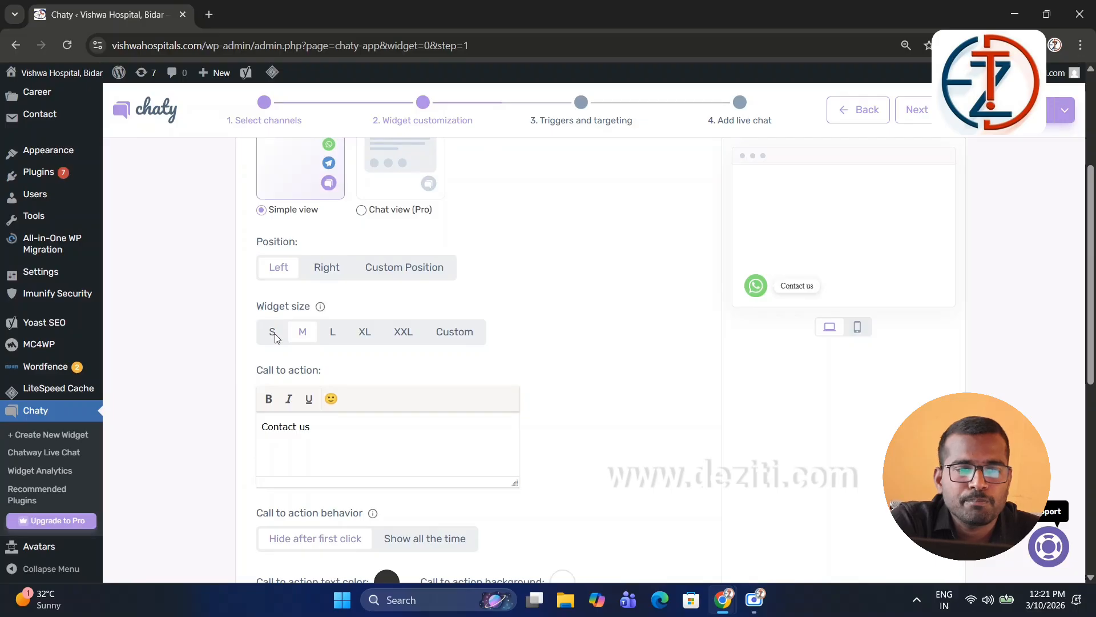
click(330, 336)
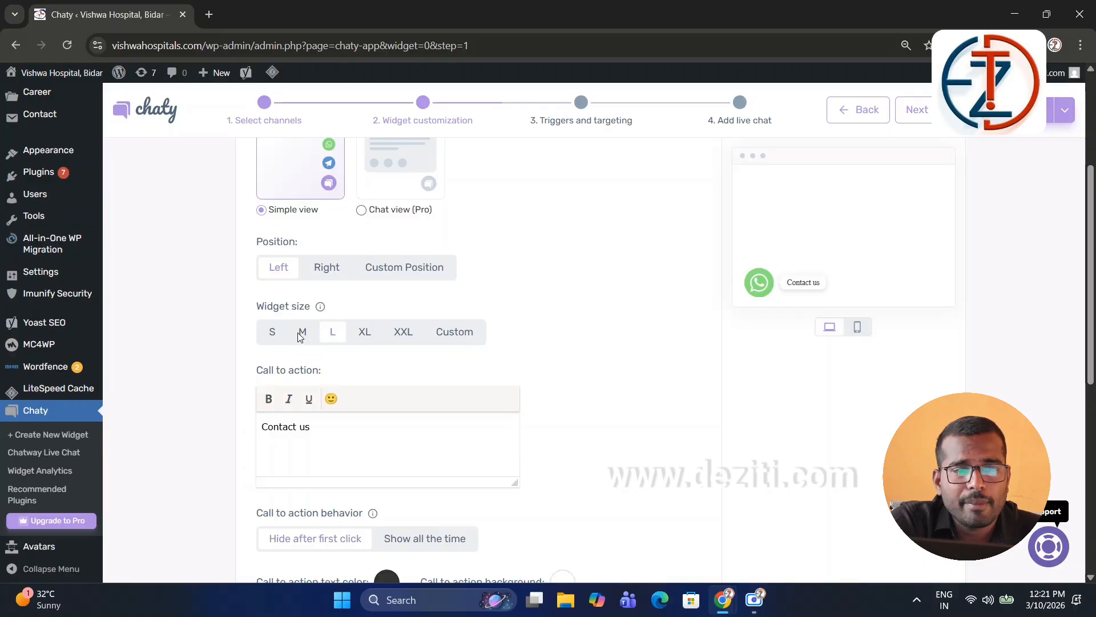
Step: Replace 'Contact' in the call-to-action text with 'Whatsapp'
scroll(377, 388, down, 2)
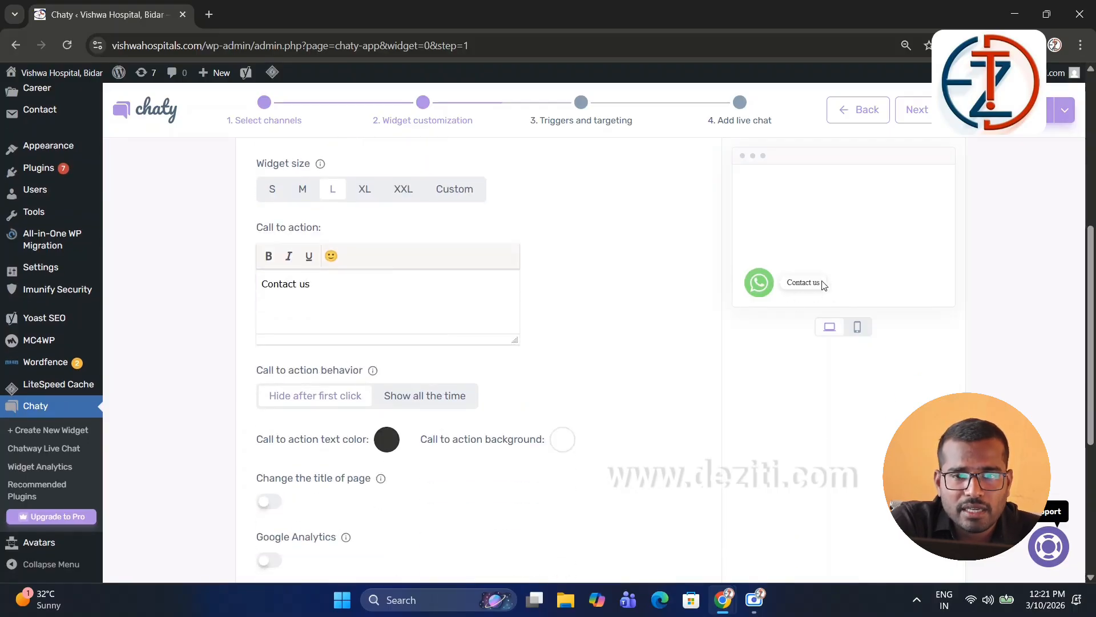
double_click(287, 284)
text(What)
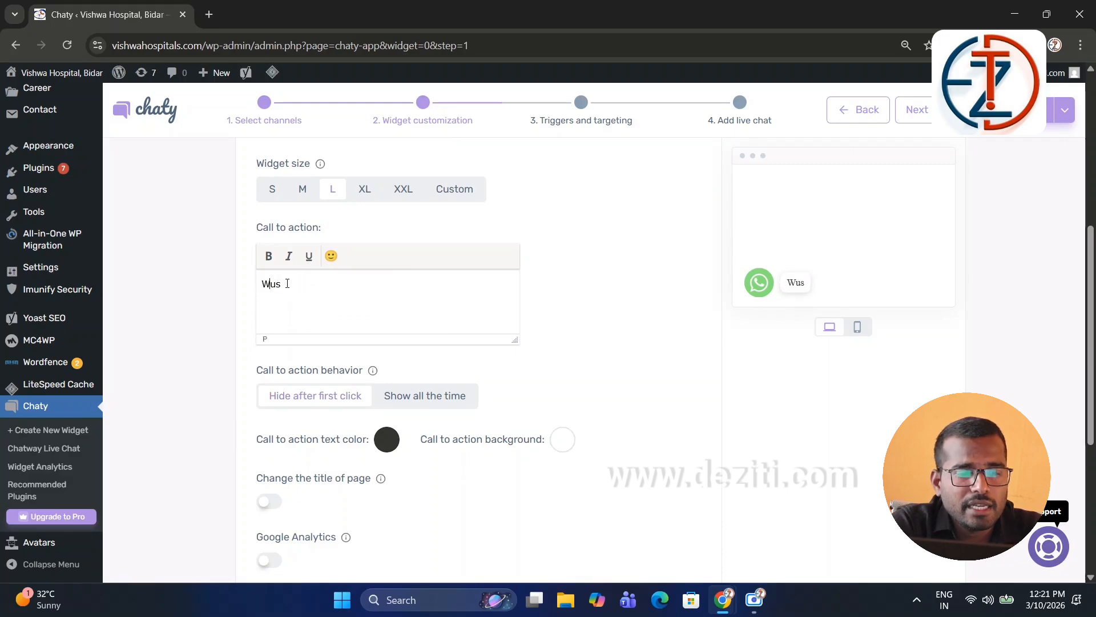
text(s)
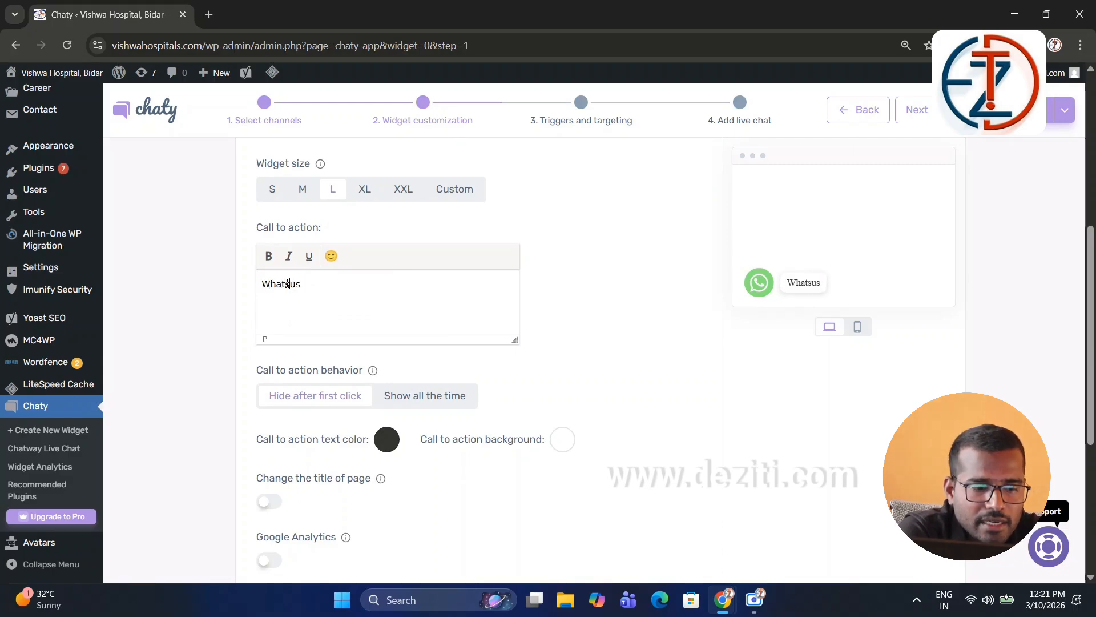
text(app)
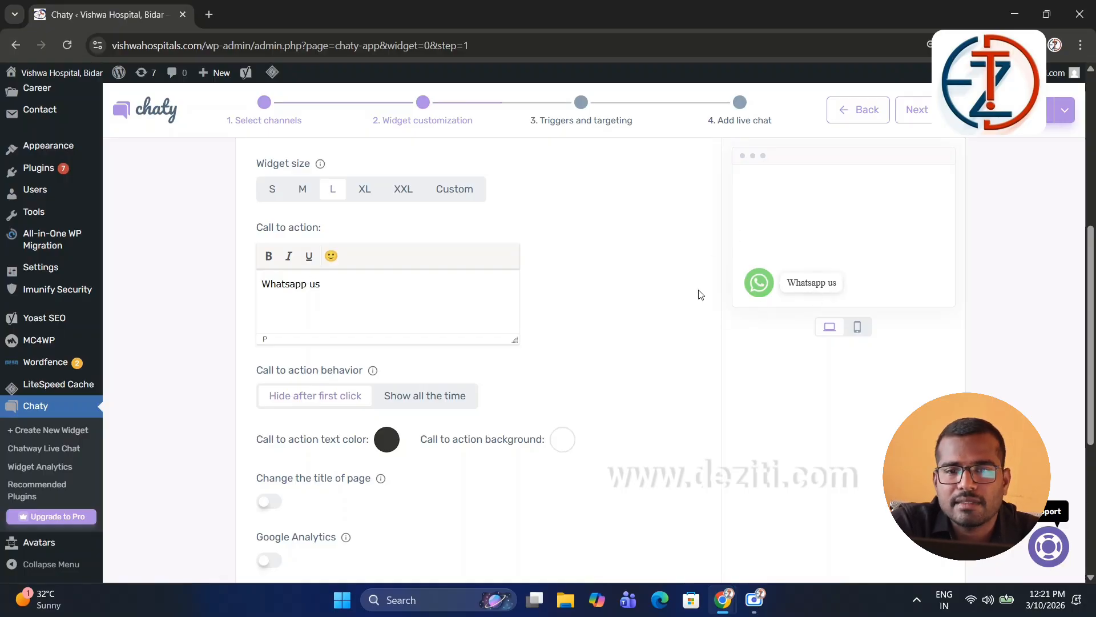
Step: Try Bounce, then settle on Waggle as the widget's attention effect
scroll(409, 341, down, 2)
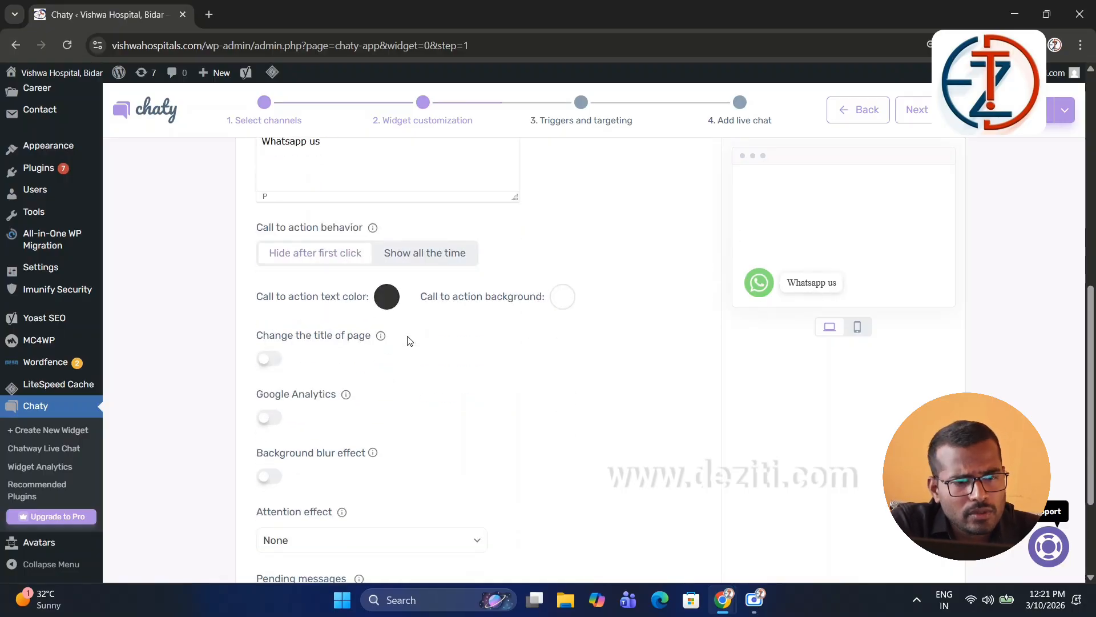
scroll(409, 341, down, 1)
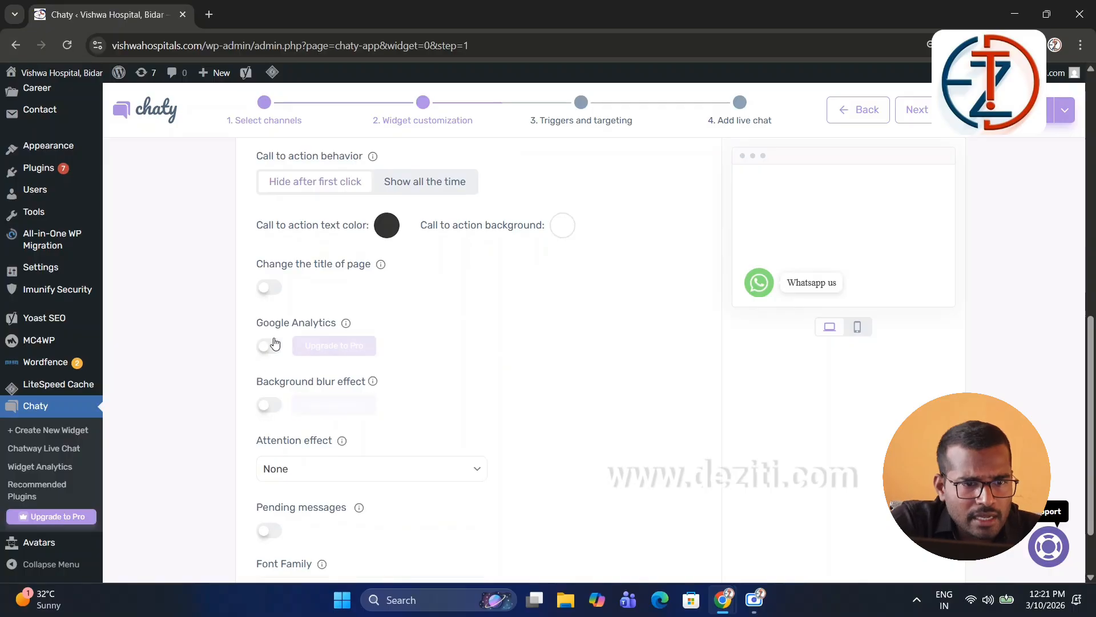
scroll(426, 289, down, 1)
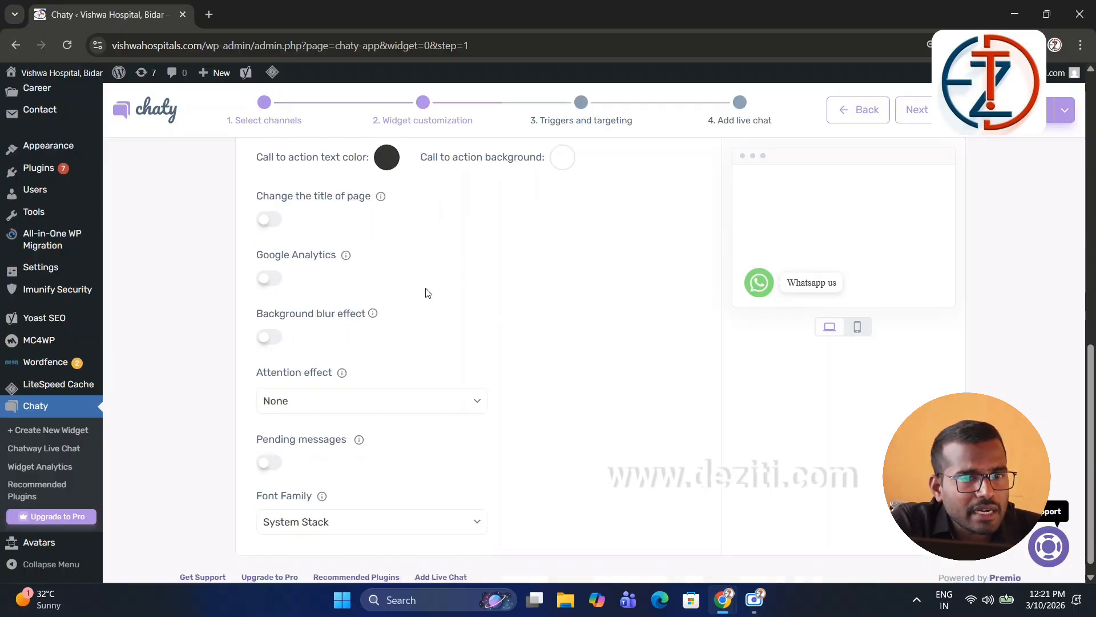
scroll(425, 293, down, 1)
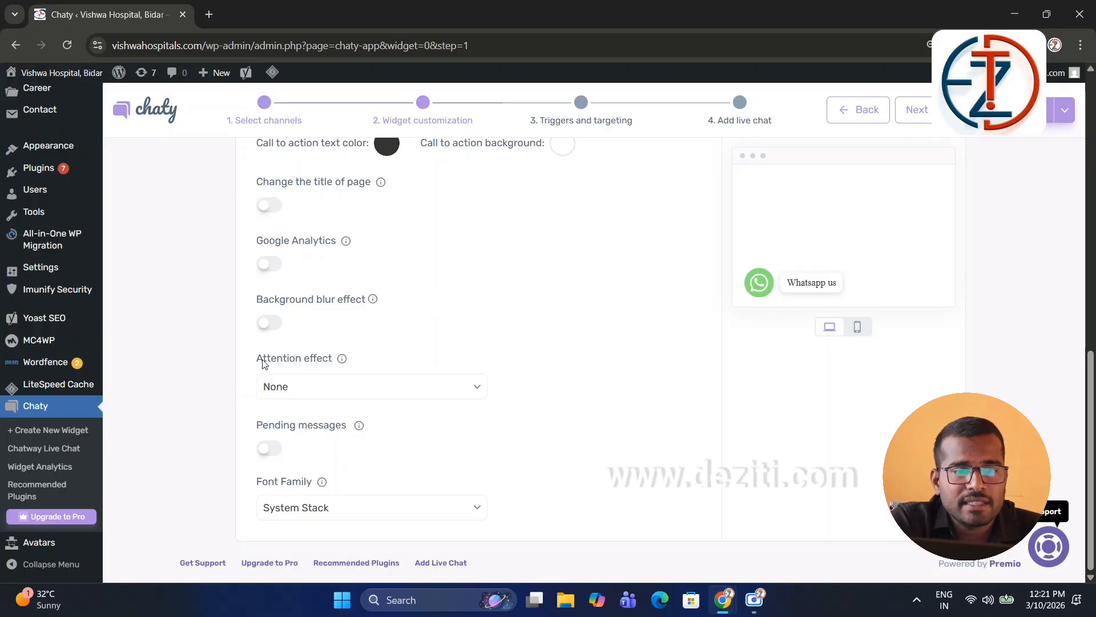
click(300, 386)
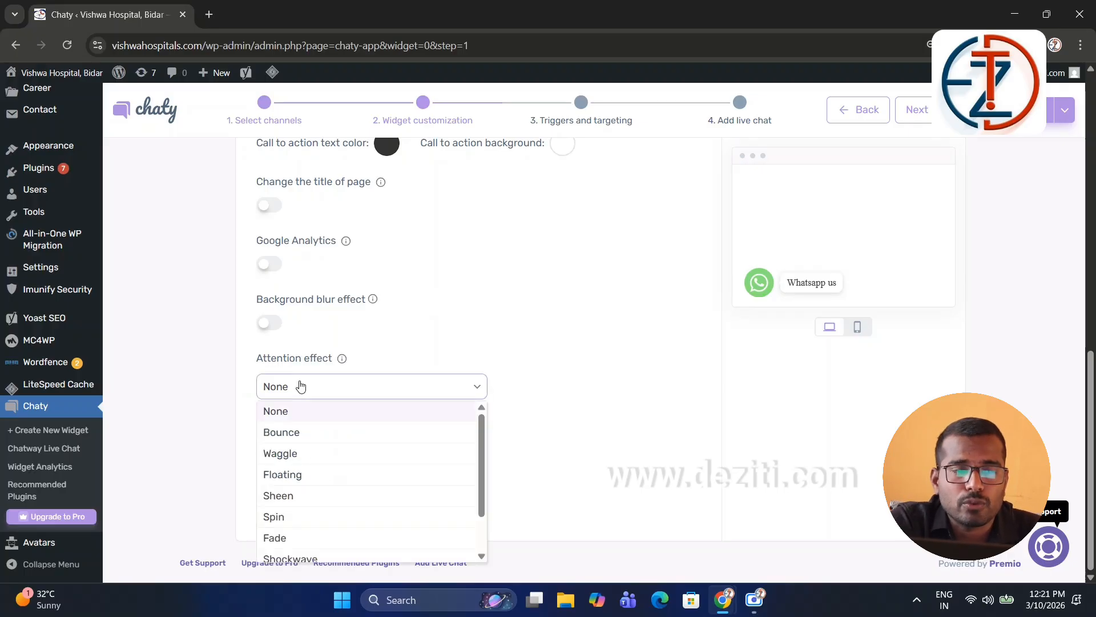
click(297, 433)
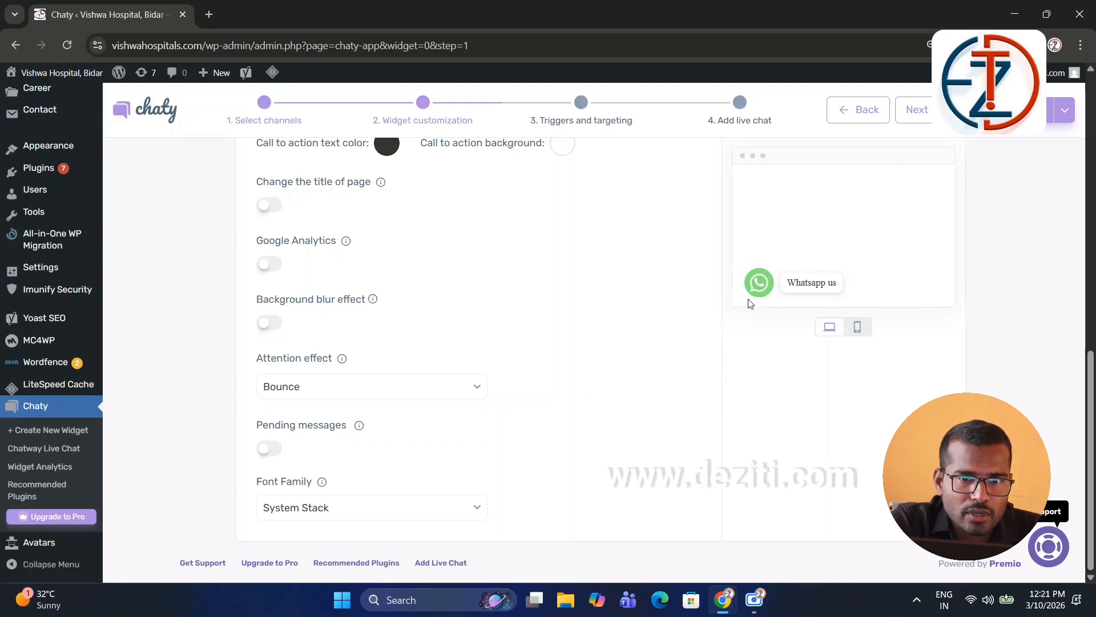
click(333, 386)
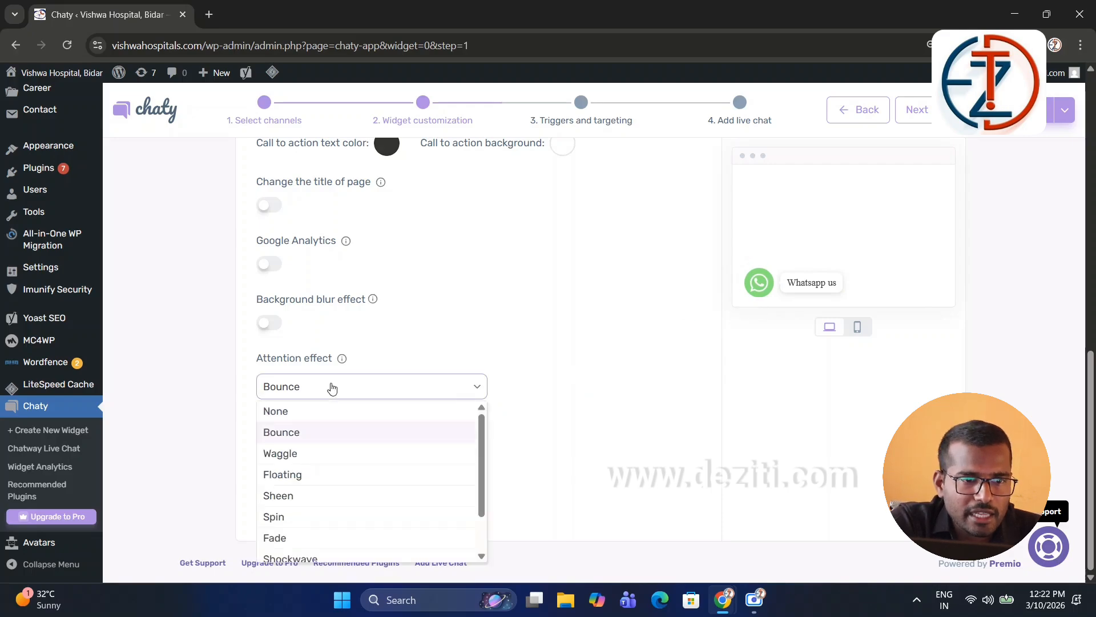
click(324, 454)
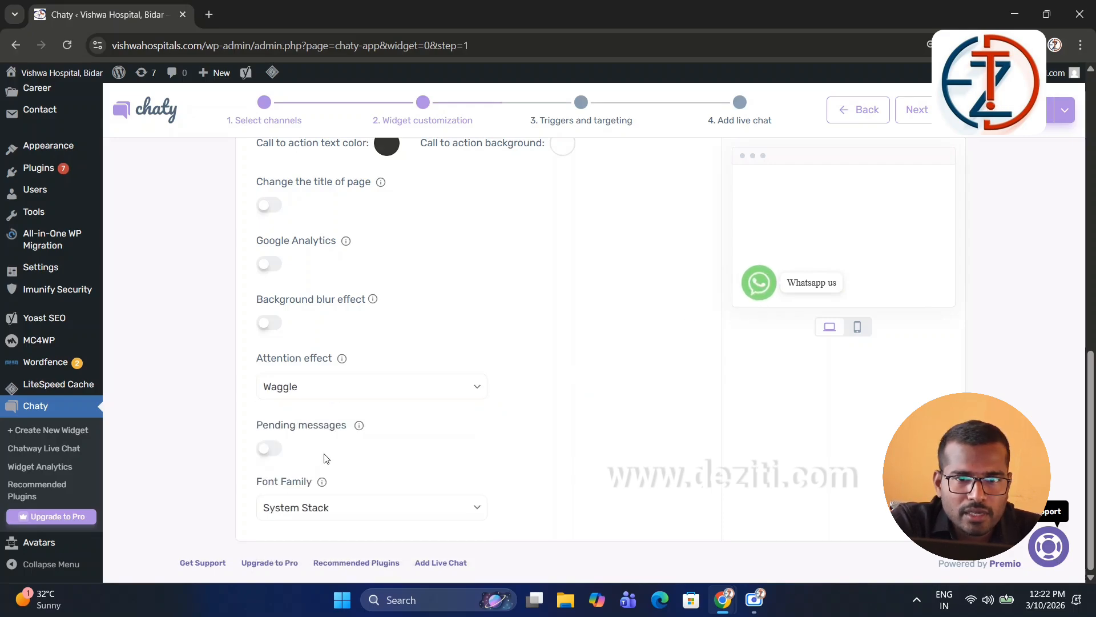
click(364, 392)
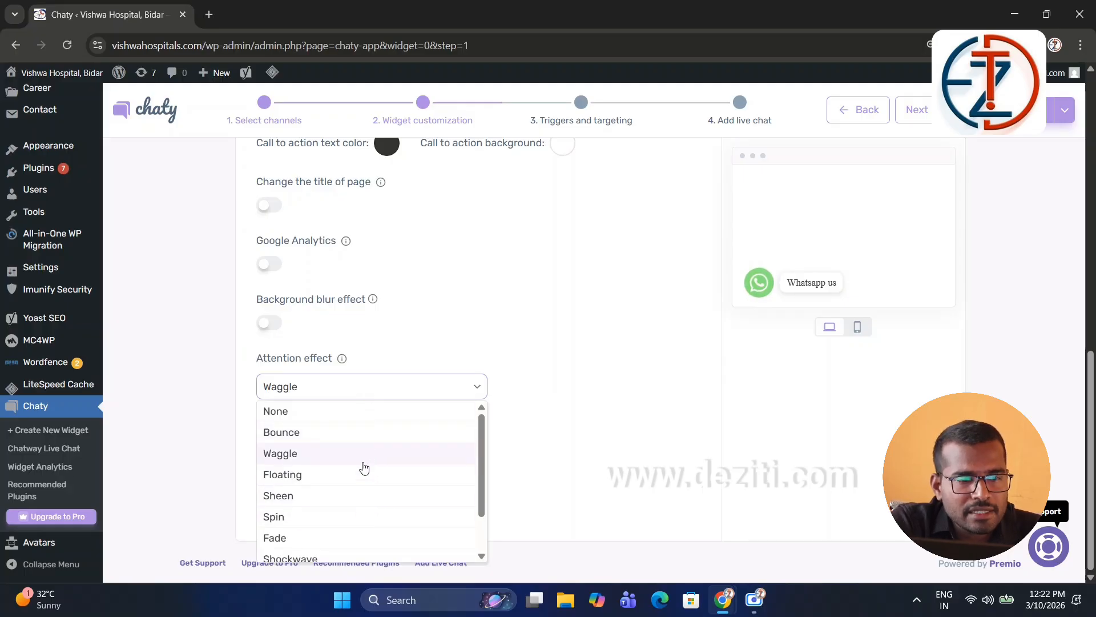
click(516, 409)
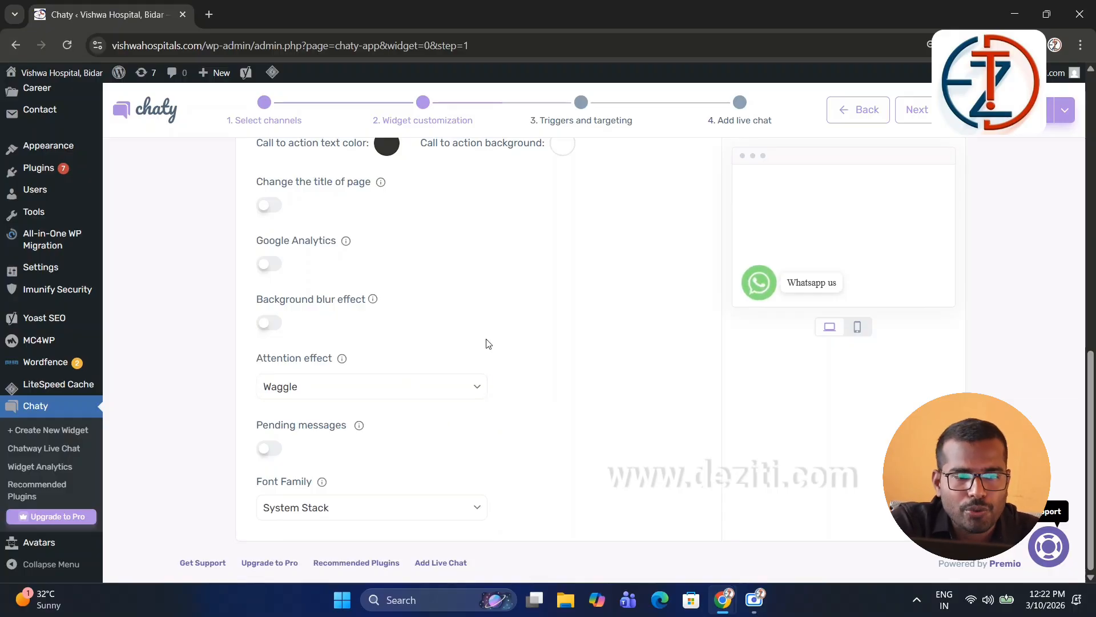
scroll(489, 436, up, 10)
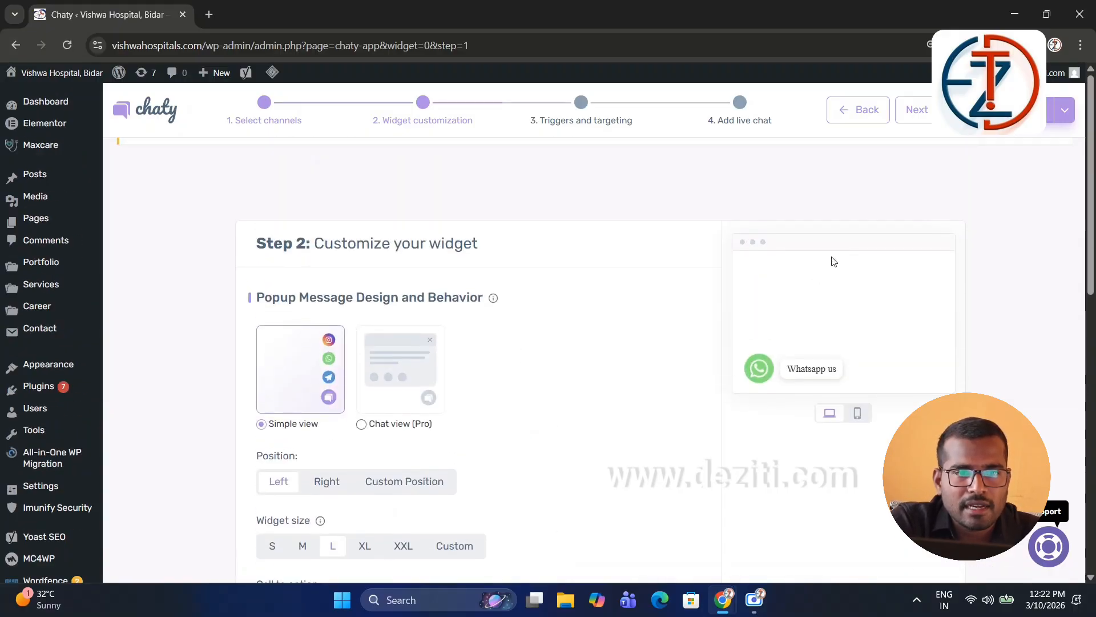
Step: Move to Triggers and targeting and review the trigger showing the widget after 0 seconds
click(916, 110)
scroll(384, 321, down, 1)
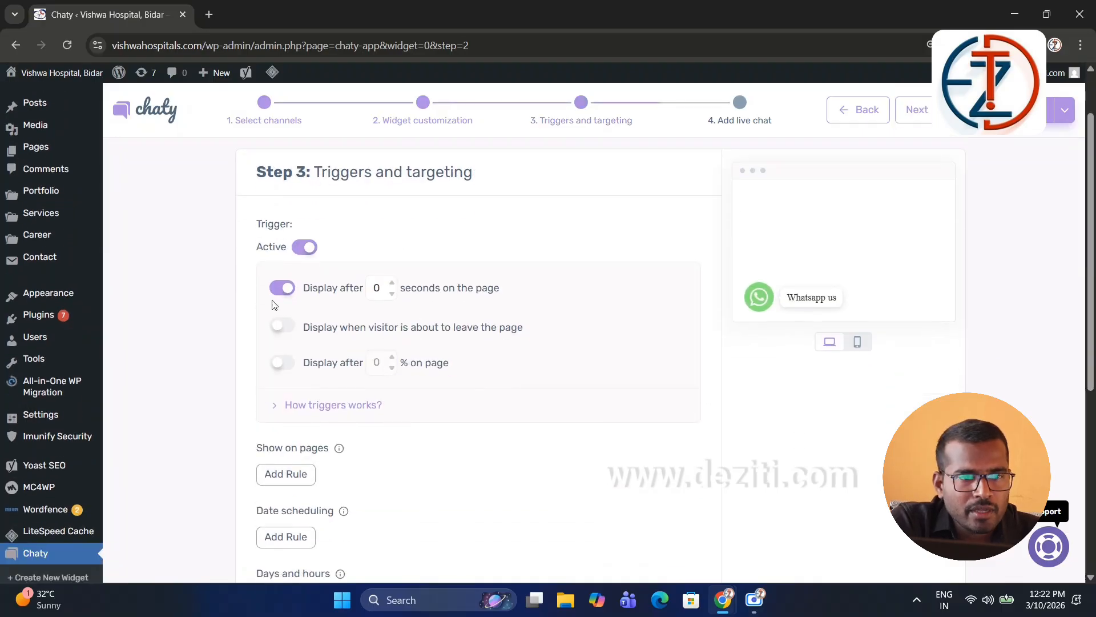
scroll(478, 365, down, 2)
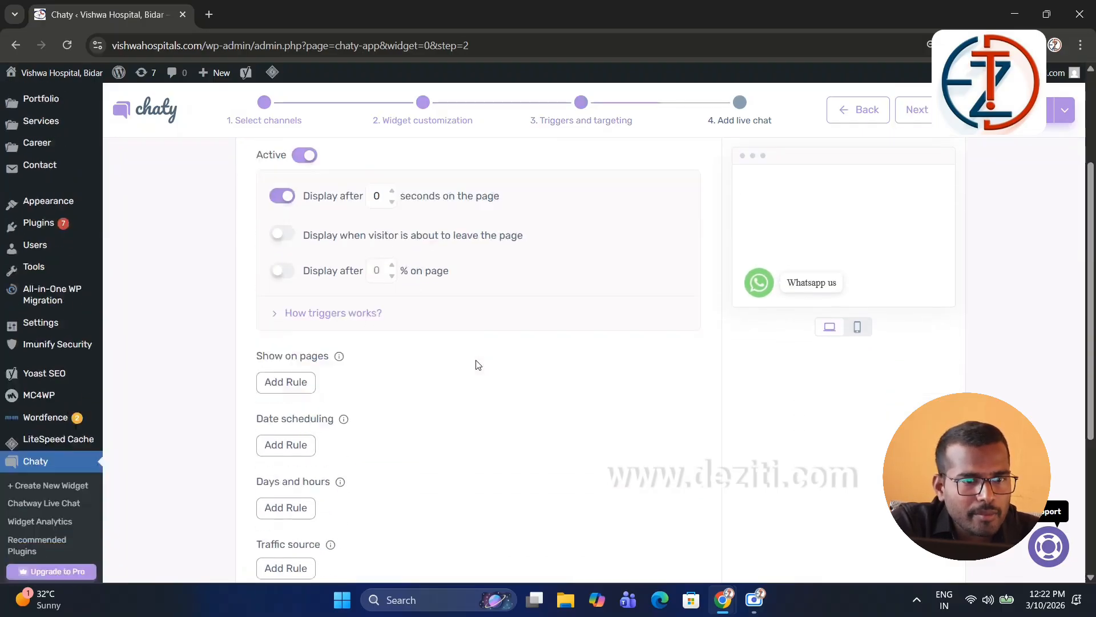
scroll(473, 365, up, 2)
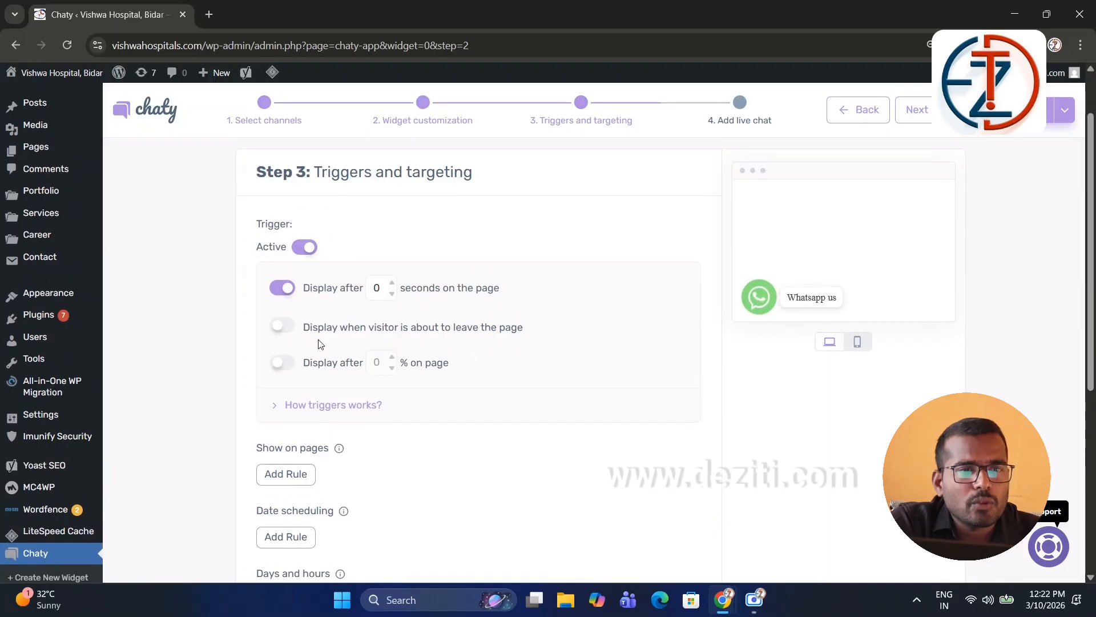
scroll(335, 359, down, 1)
scroll(335, 359, down, 2)
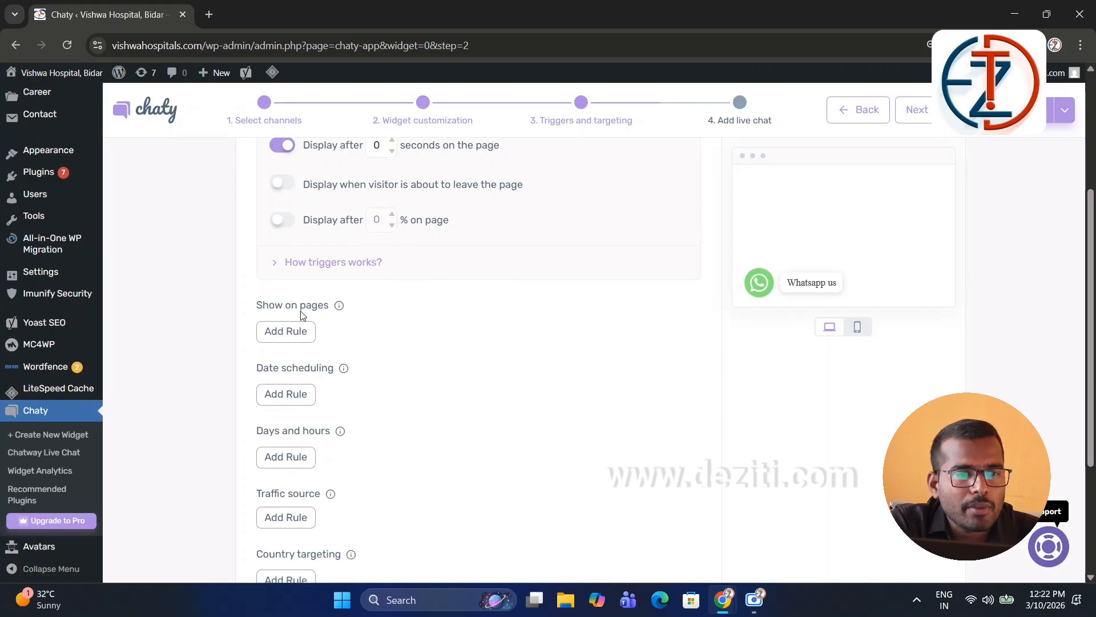
scroll(399, 368, down, 1)
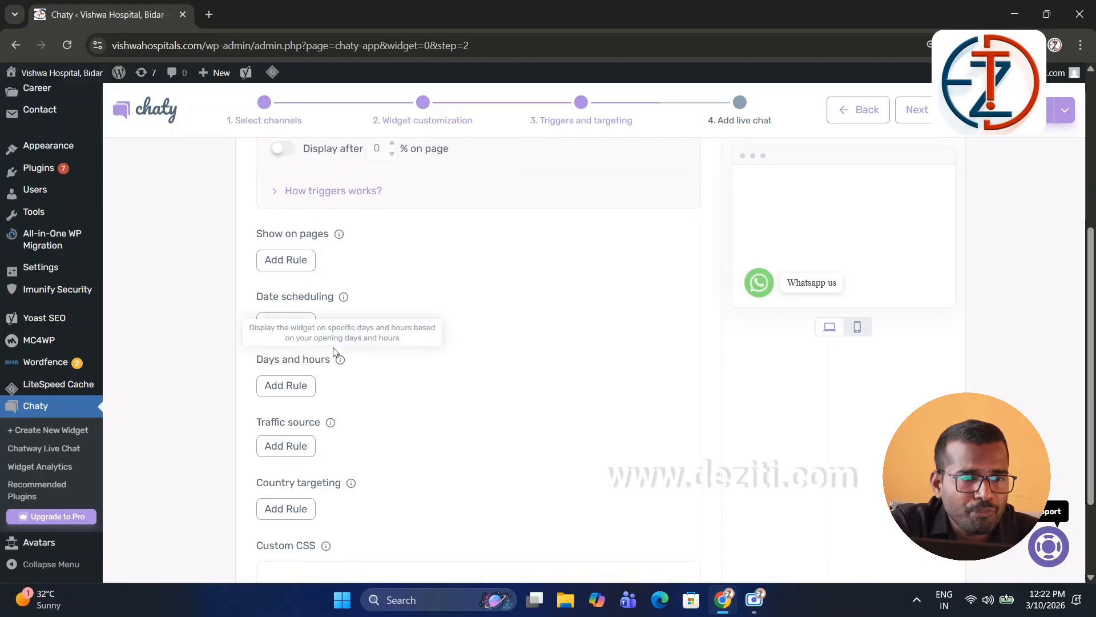
scroll(335, 345, down, 2)
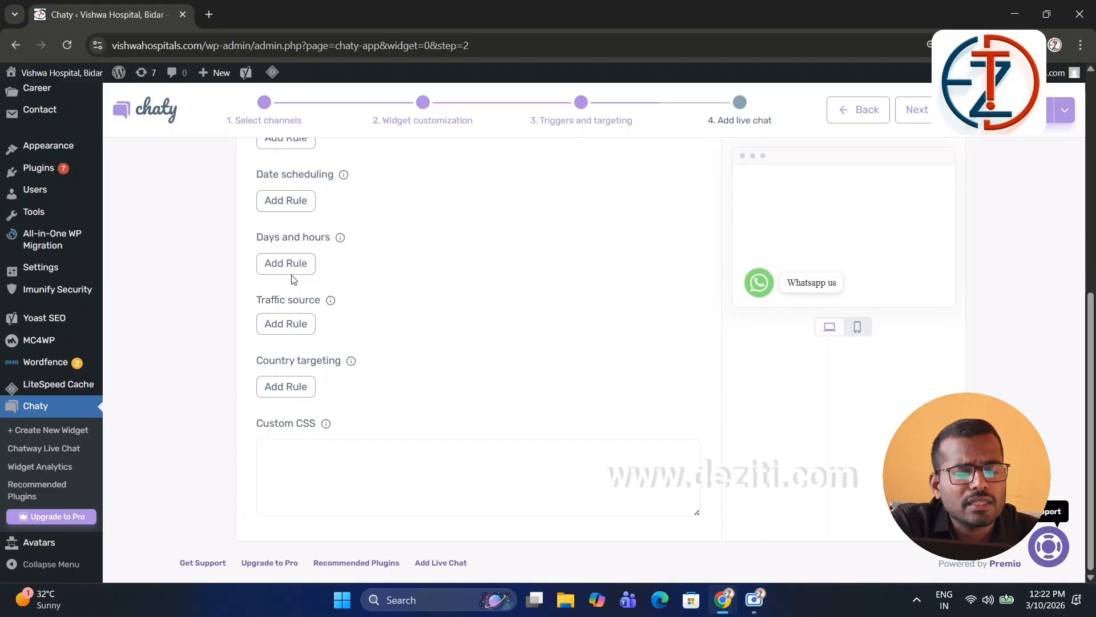
scroll(404, 366, up, 5)
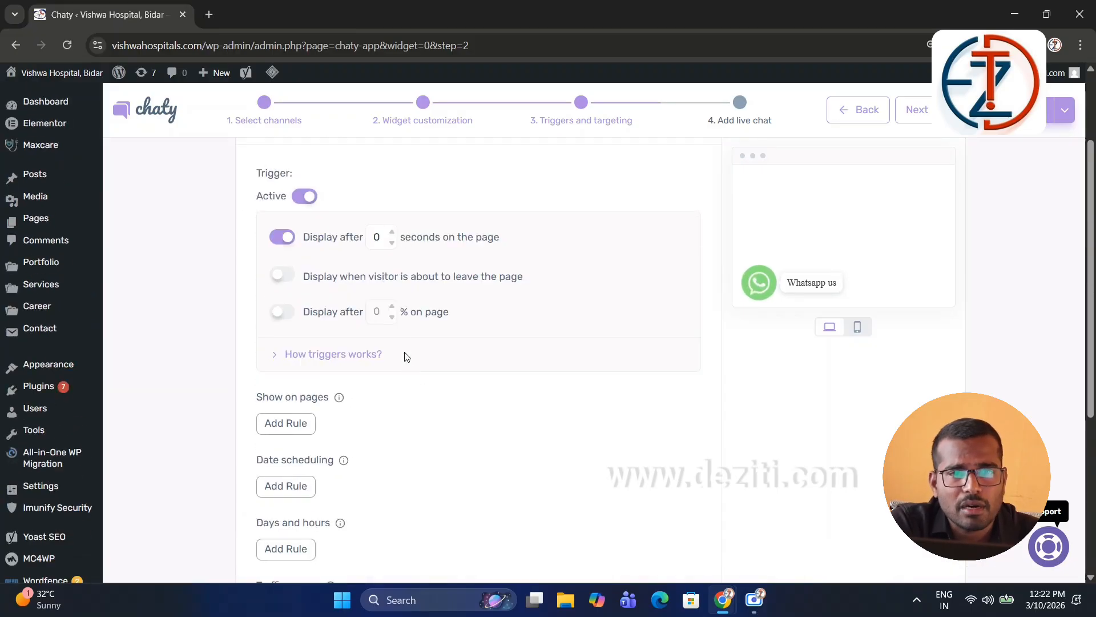
scroll(560, 256, up, 2)
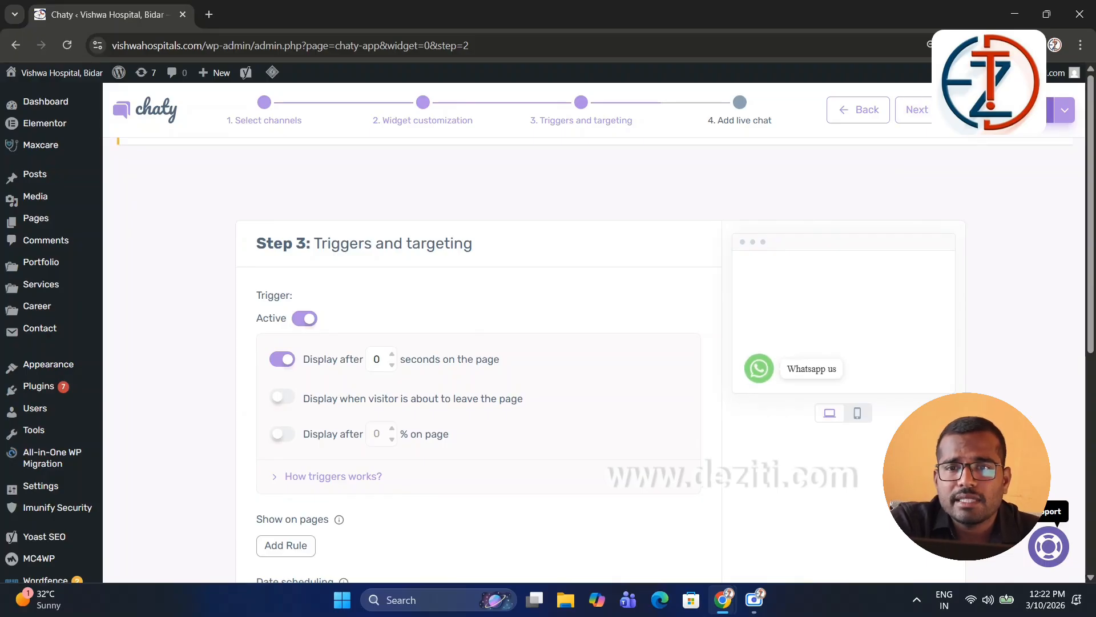
Step: Save Widget-1, return to the Chaty dashboard, and open the live site in a new tab
click(1006, 109)
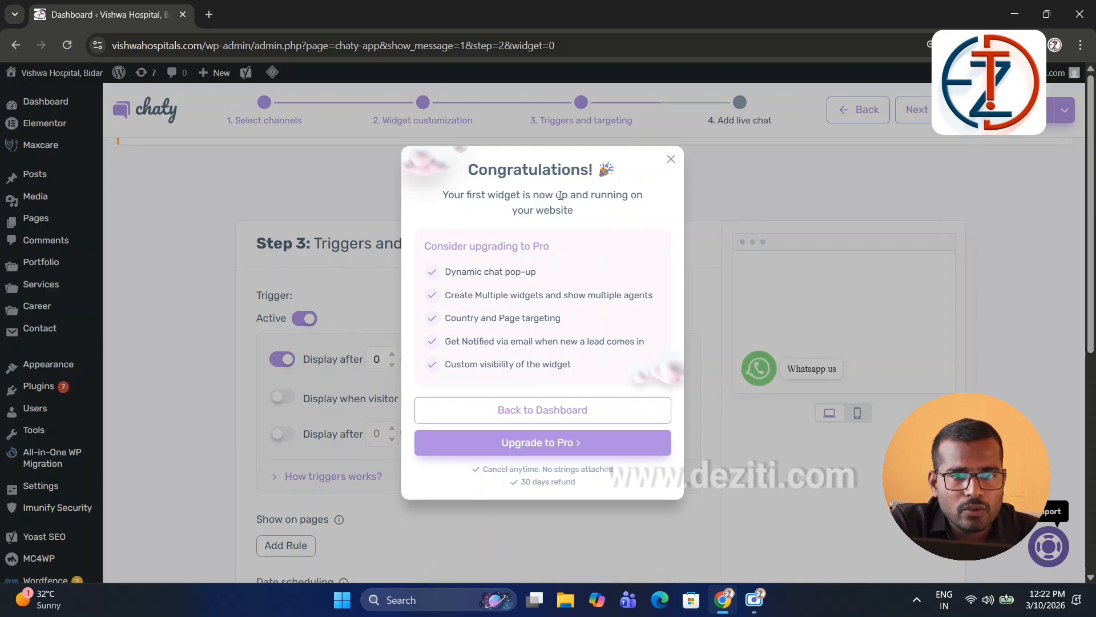
click(554, 407)
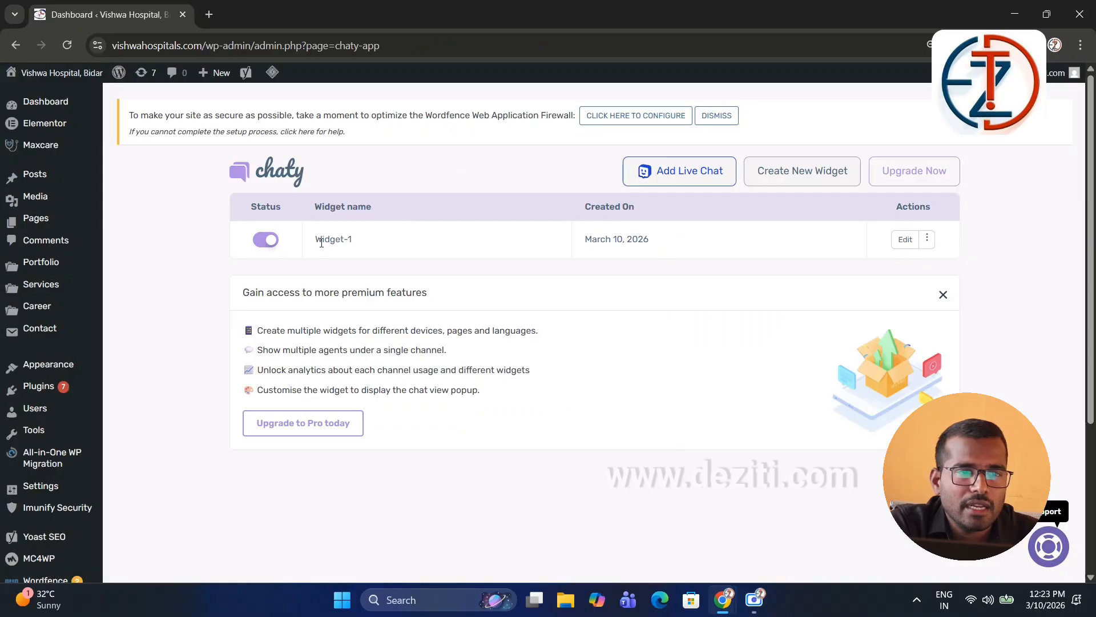
double_click(322, 243)
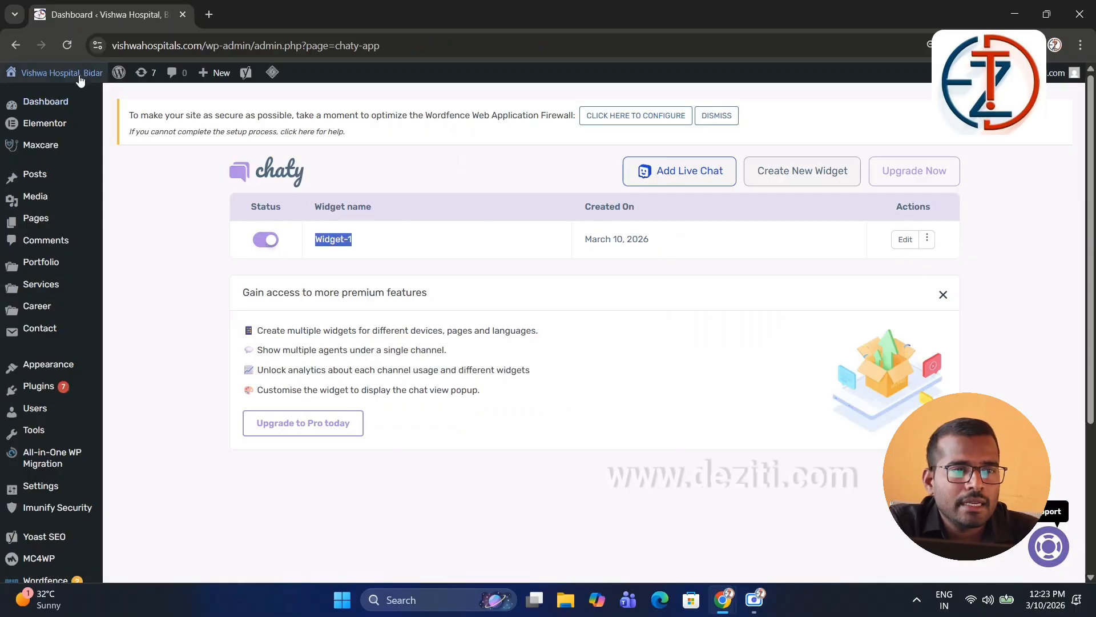
mouse_move(63, 73)
middle_click(71, 92)
Step: On the live Vishwa Hospital site, use the bottom-left WhatsApp us button to start a chat
click(320, 6)
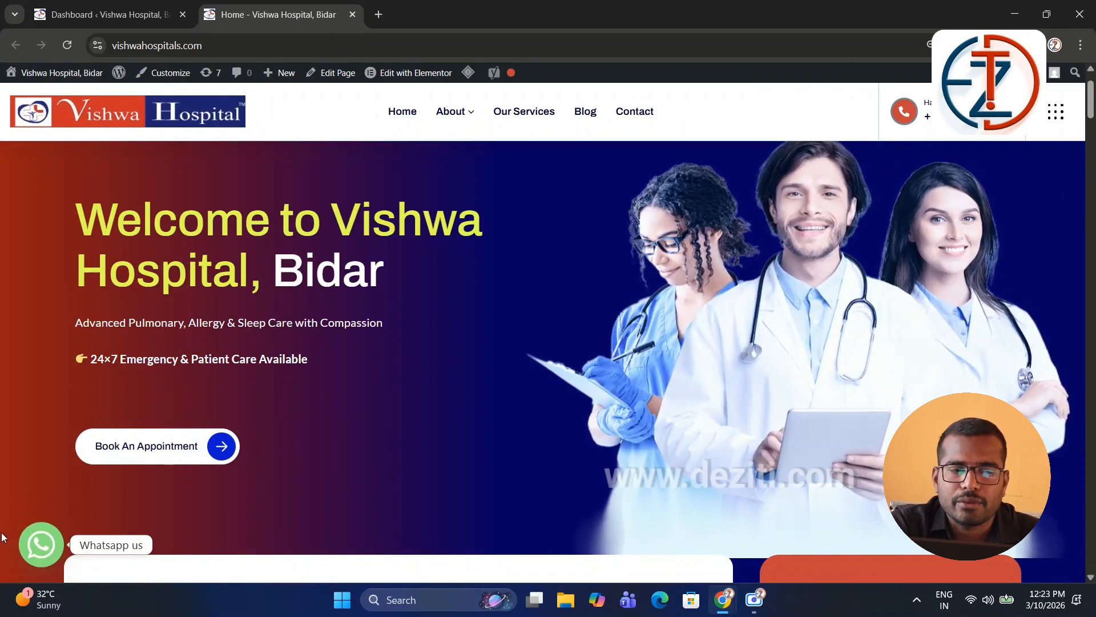
click(36, 545)
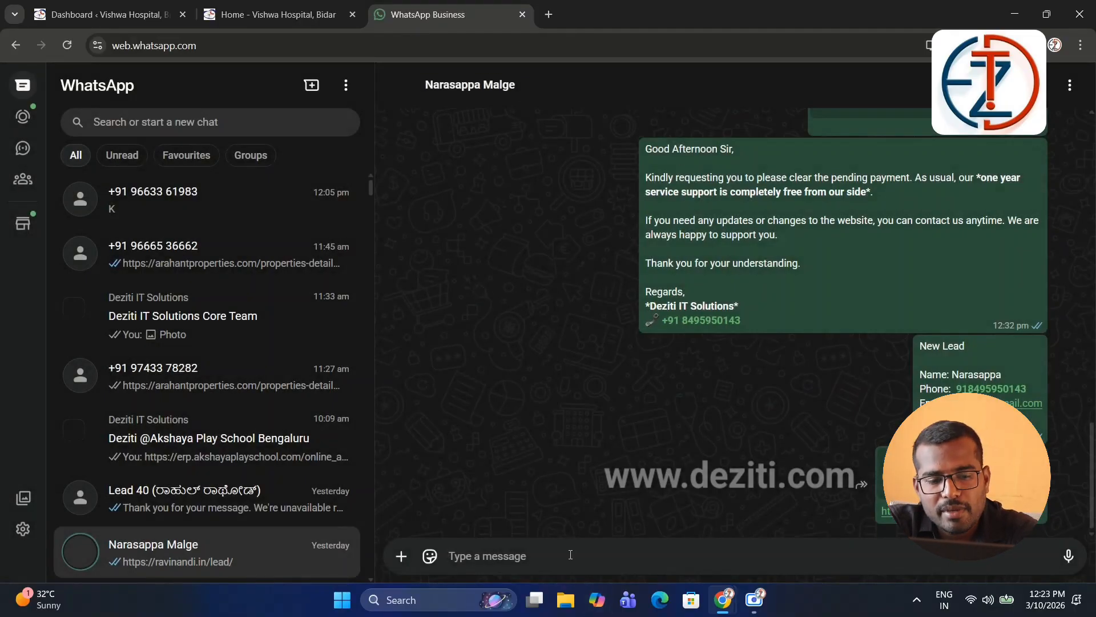
Step: Send the test message 'hi' in the WhatsApp Web chat opened from the site
text(hi)
key(Return)
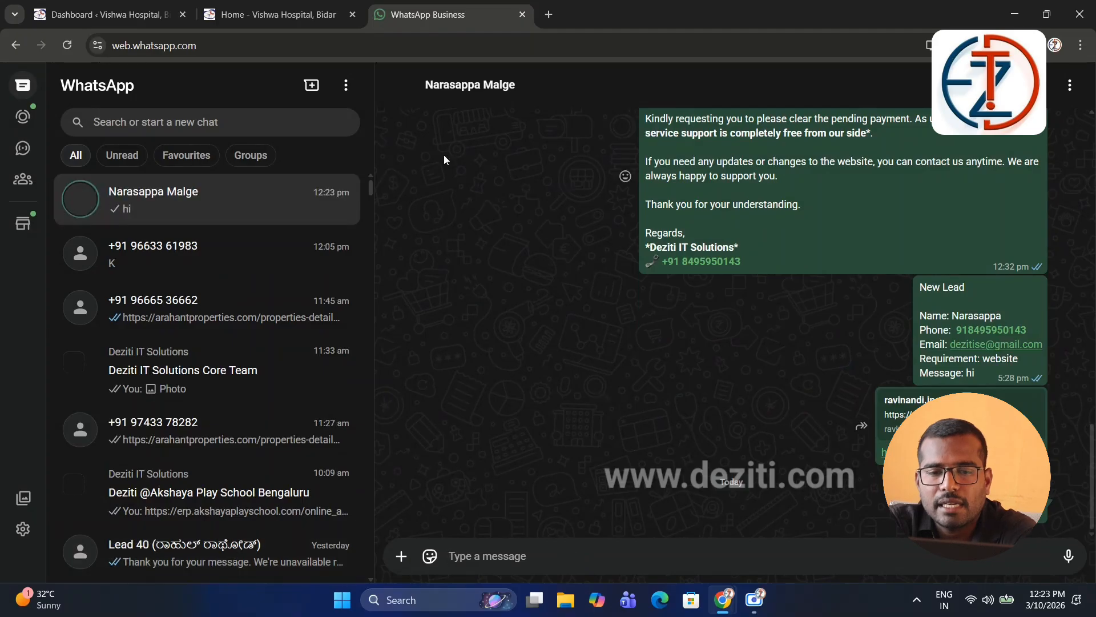